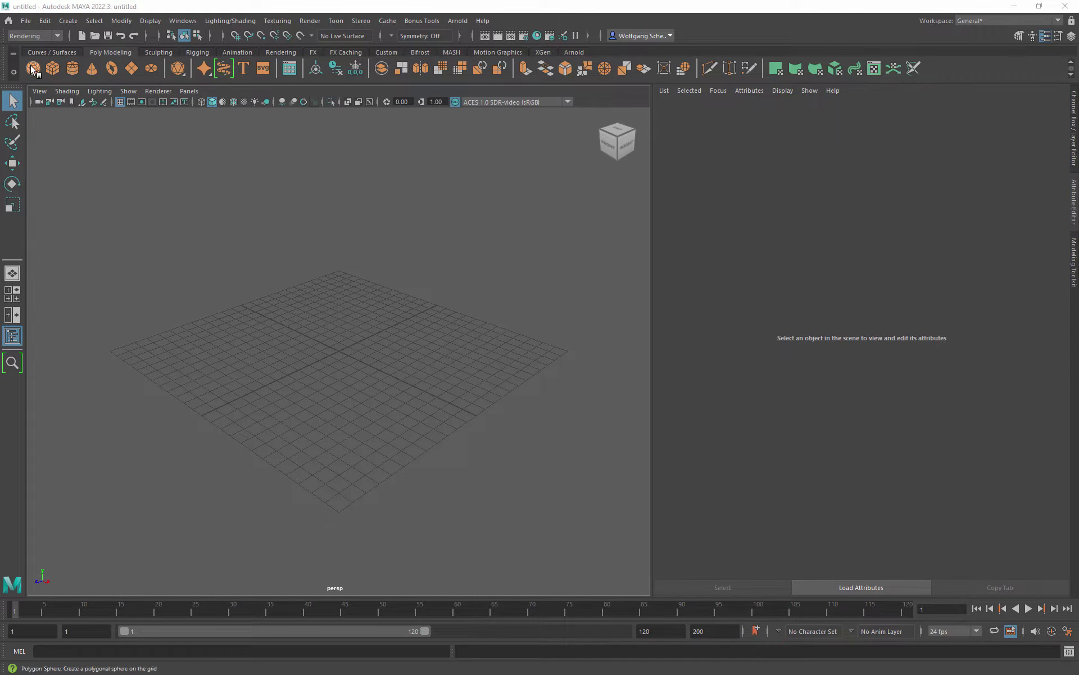
Step: Create a polygon sphere, frame it and orbit the view around it
{"action": "right_click_drag", "start_coordinate": [193, 331], "coordinate": [489, 313], "text": "alt"}
{"action": "key", "text": "f"}
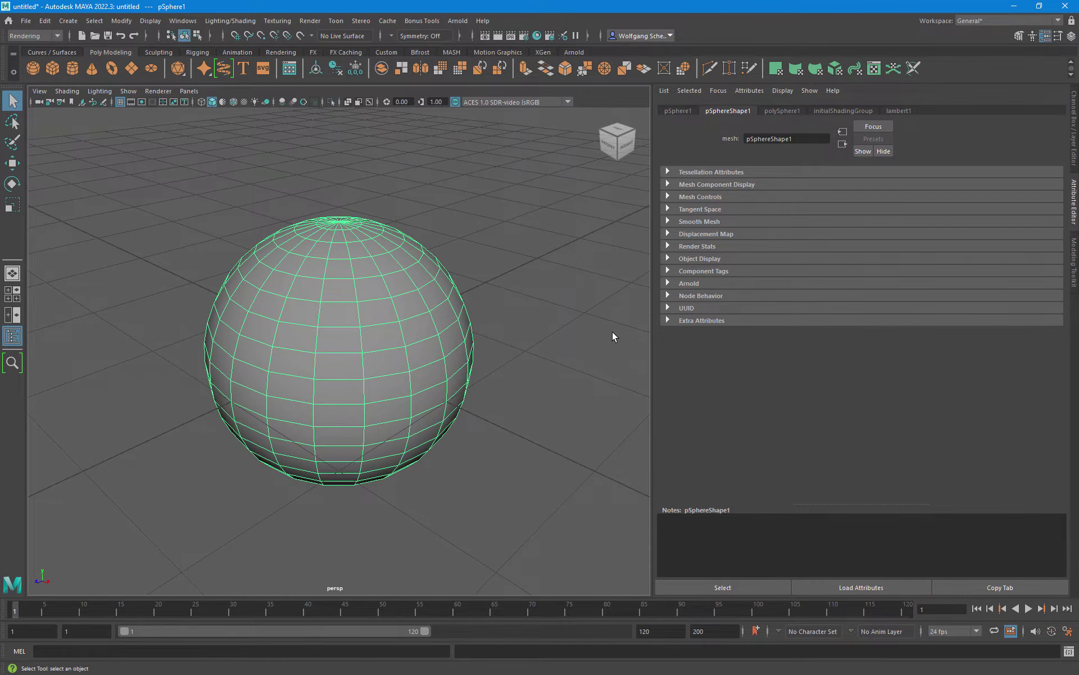
{"action": "mouse_move", "coordinate": [509, 429]}
{"action": "left_mouse_down", "text": "alt"}
{"action": "mouse_move", "coordinate": [525, 393]}
{"action": "mouse_move", "coordinate": [520, 430]}
{"action": "mouse_move", "coordinate": [376, 508]}
{"action": "mouse_move", "coordinate": [399, 493]}
{"action": "mouse_move", "coordinate": [297, 513]}
{"action": "mouse_move", "coordinate": [299, 535]}
{"action": "left_mouse_up", "text": "alt"}
{"action": "right_click_drag", "start_coordinate": [298, 535], "coordinate": [399, 548], "text": "alt"}
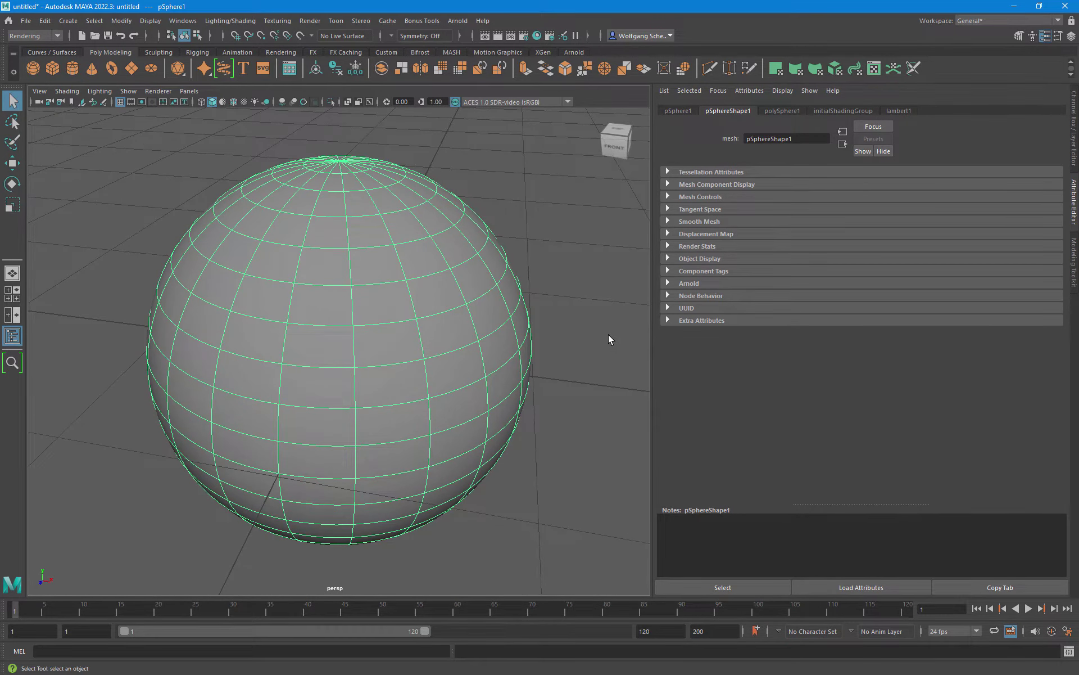
{"action": "mouse_move", "coordinate": [460, 368]}
{"action": "left_mouse_down", "text": "alt"}
{"action": "mouse_move", "coordinate": [451, 446]}
{"action": "mouse_move", "coordinate": [455, 426]}
{"action": "left_mouse_up", "text": "alt"}
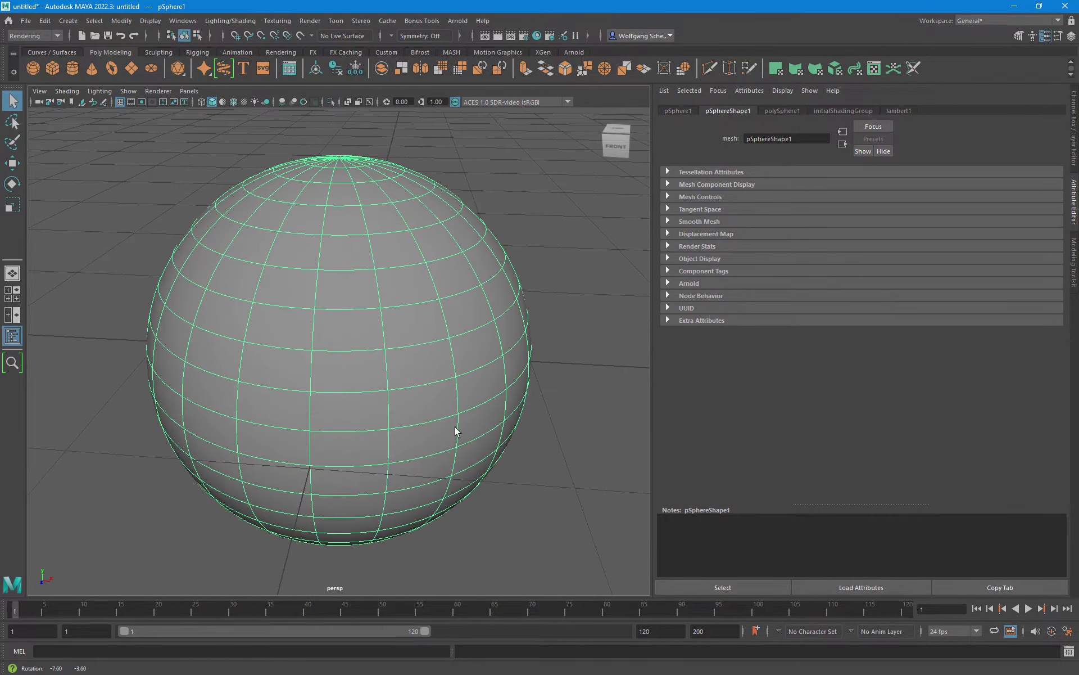
Step: Bring up the sphere's right-click menu to reach Assign New Material
{"action": "right_click", "coordinate": [423, 277]}
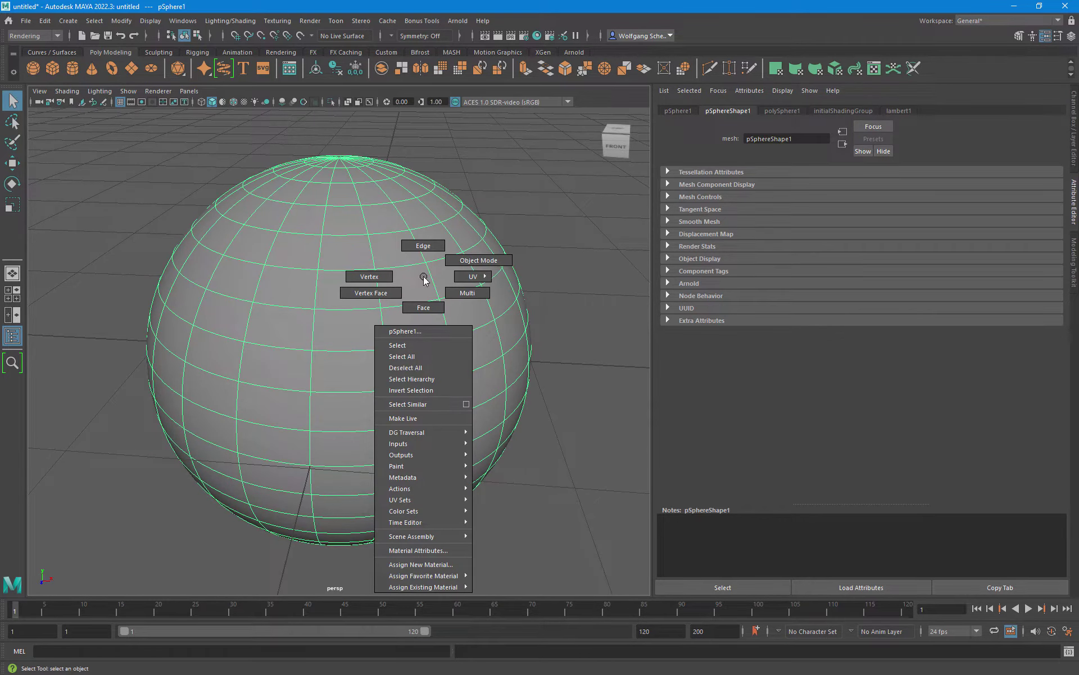
{"action": "left_click", "coordinate": [424, 278]}
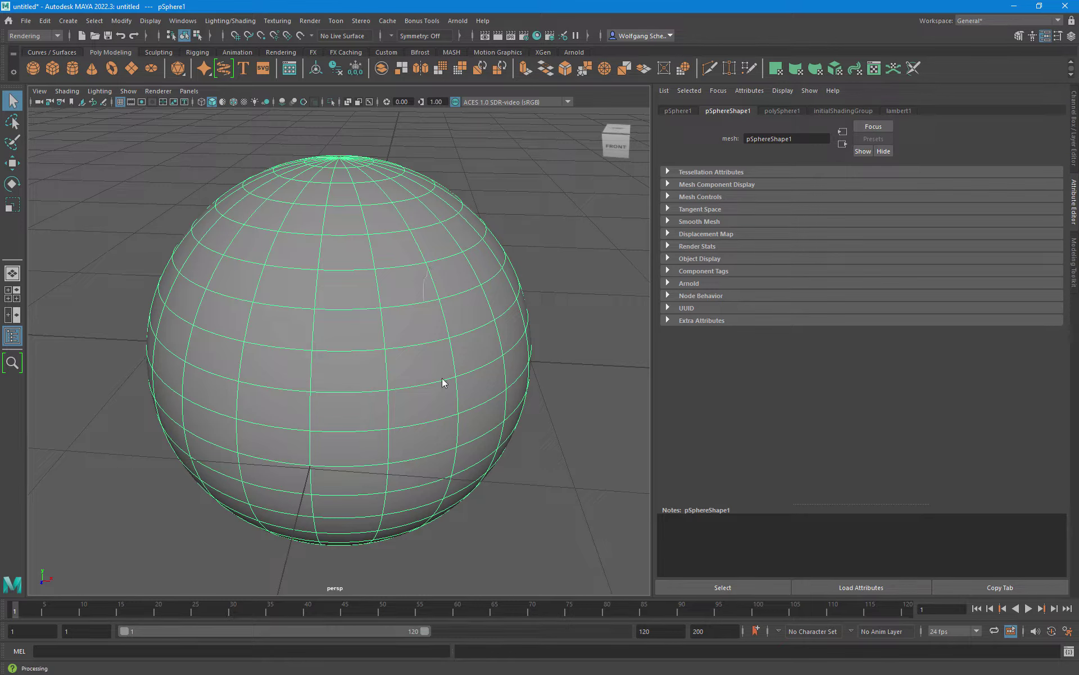
{"action": "right_click_drag", "start_coordinate": [430, 268], "coordinate": [427, 558]}
Step: Assign a new aiStandardSurface to the sphere with a blue base colour at lowered saturation
{"action": "left_click", "coordinate": [427, 556]}
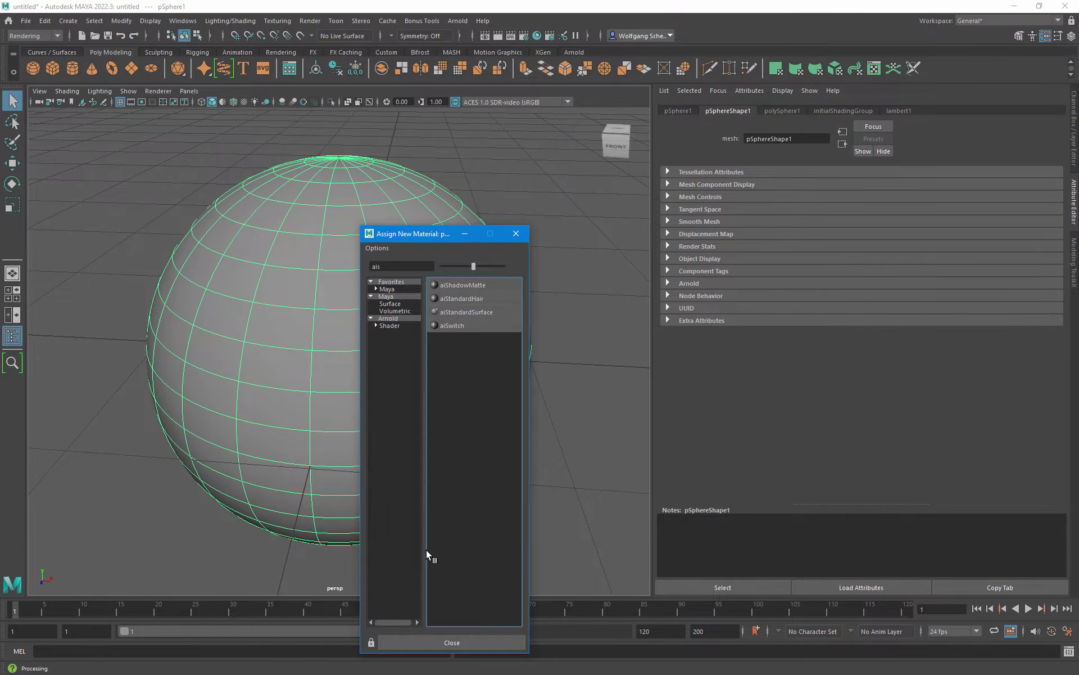
{"action": "left_click", "coordinate": [460, 311]}
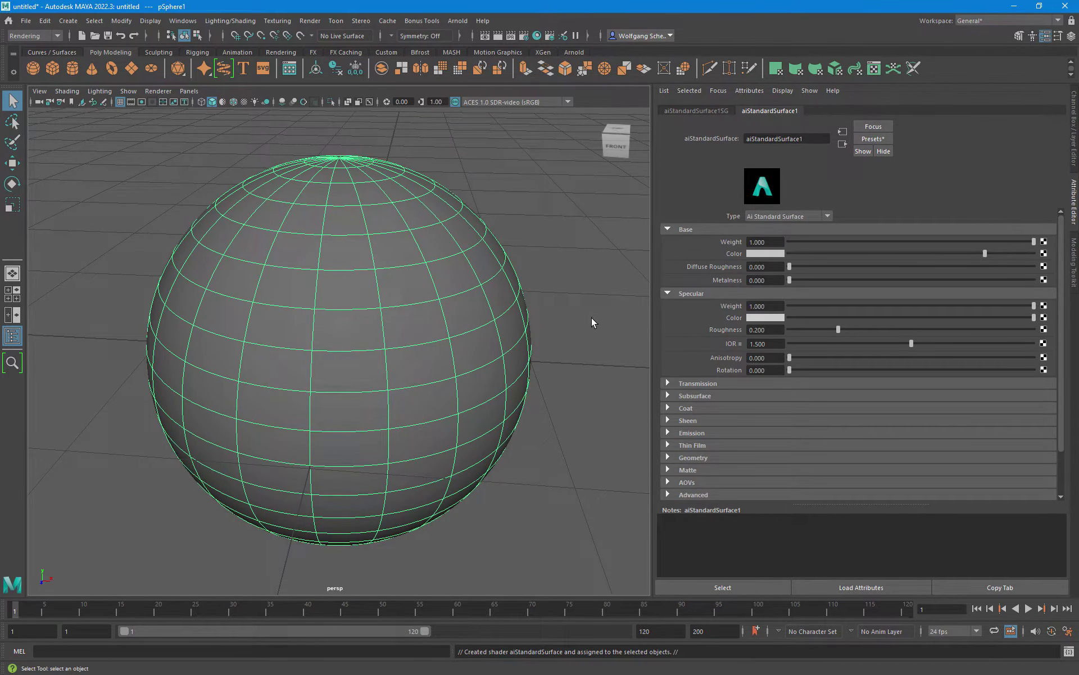
{"action": "left_click", "coordinate": [773, 255]}
{"action": "left_click", "coordinate": [771, 253]}
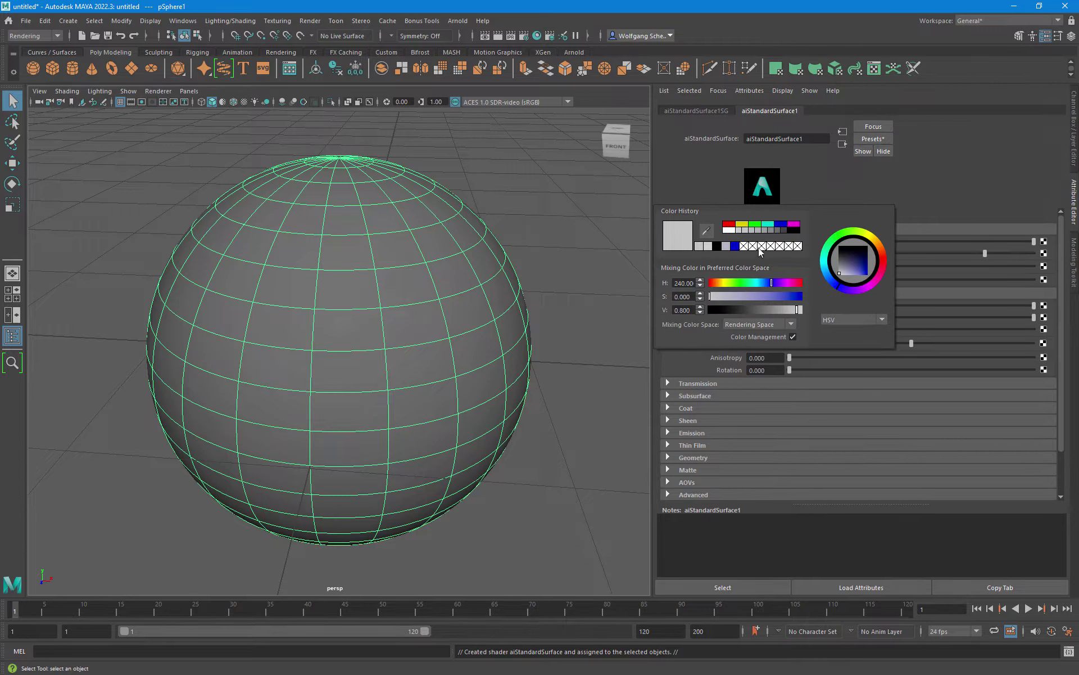
{"action": "left_click", "coordinate": [734, 246]}
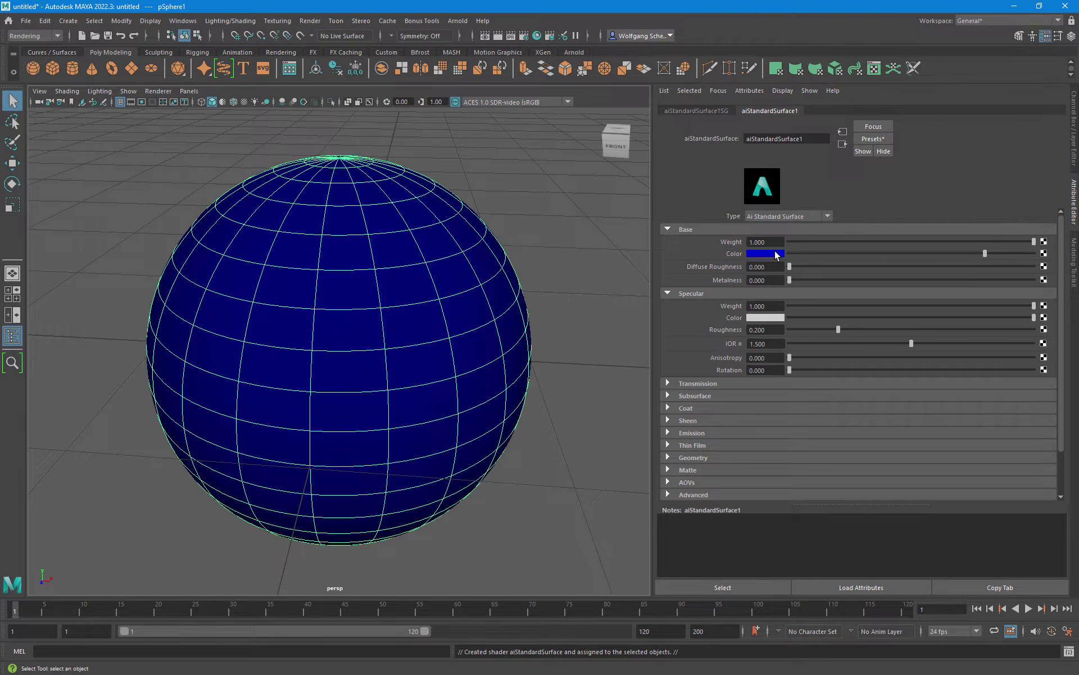
{"action": "left_click", "coordinate": [769, 253]}
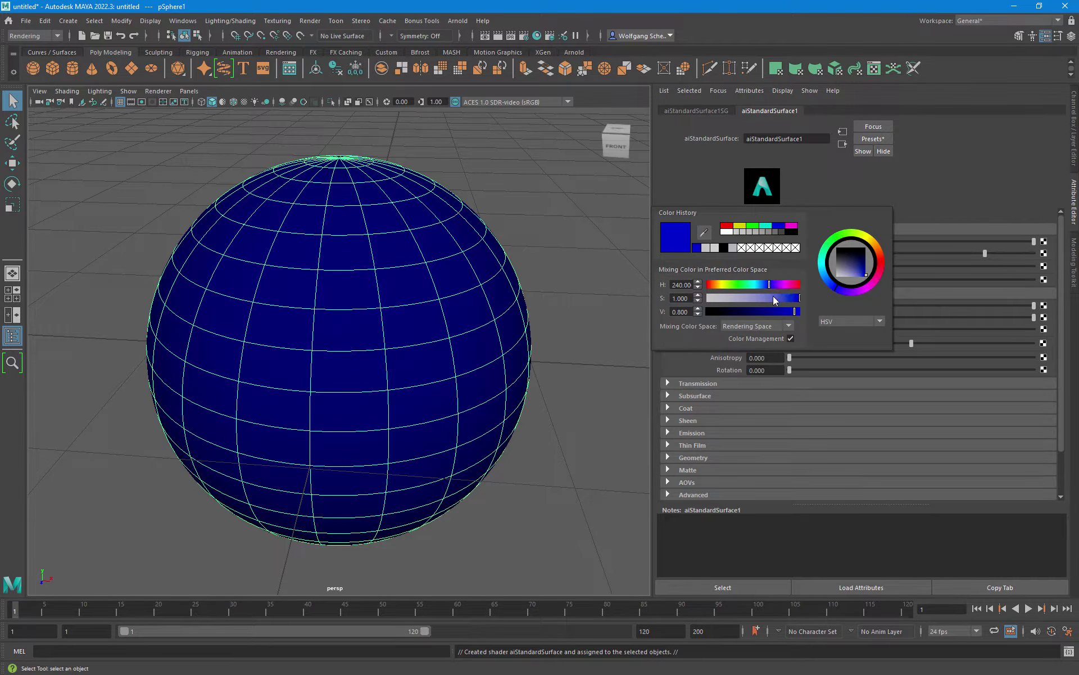
{"action": "mouse_move", "coordinate": [773, 296]}
{"action": "left_mouse_down"}
{"action": "mouse_move", "coordinate": [734, 294]}
{"action": "mouse_move", "coordinate": [780, 313]}
{"action": "left_mouse_up"}
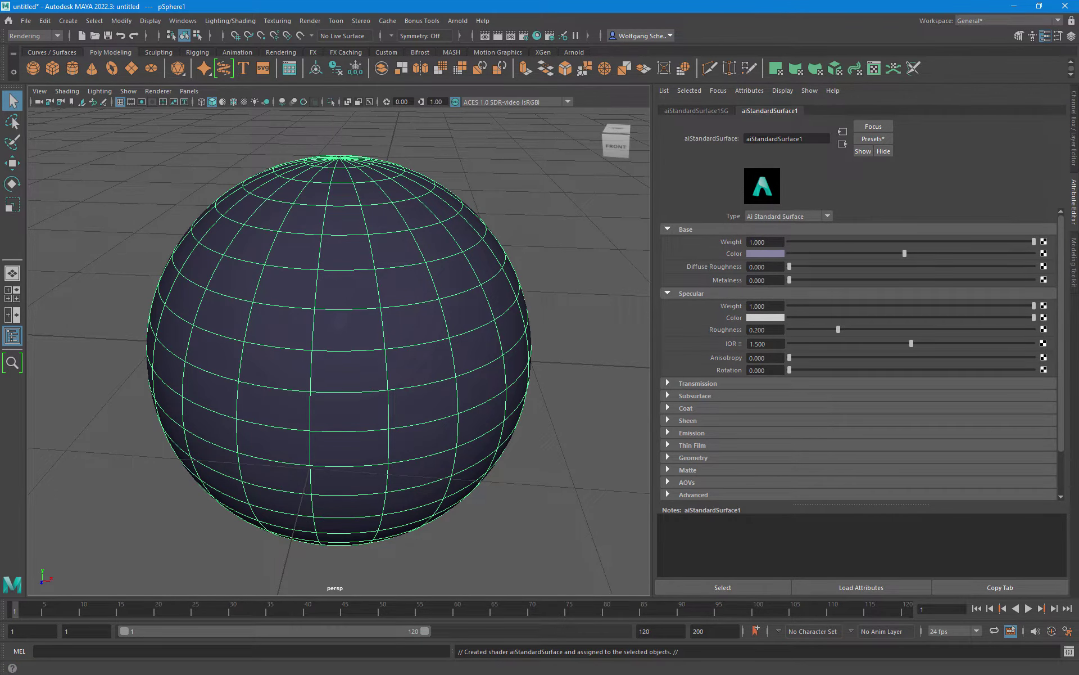
Step: Open the Hypershade and arrange its window and the aiStandardSurface1 node
{"action": "left_click", "coordinate": [537, 36]}
{"action": "left_click_drag", "start_coordinate": [272, 40], "coordinate": [360, 69]}
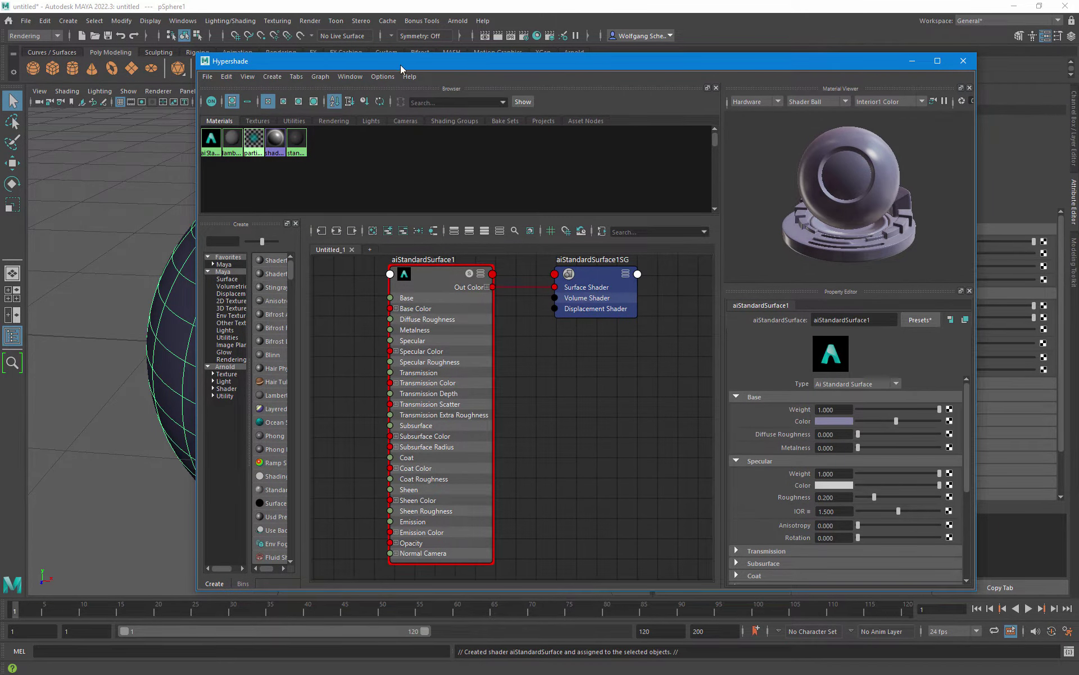
{"action": "mouse_move", "coordinate": [401, 61]}
{"action": "left_mouse_down"}
{"action": "mouse_move", "coordinate": [918, 98]}
{"action": "mouse_move", "coordinate": [309, 70]}
{"action": "mouse_move", "coordinate": [406, 67]}
{"action": "mouse_move", "coordinate": [357, 76]}
{"action": "mouse_move", "coordinate": [413, 78]}
{"action": "mouse_move", "coordinate": [561, 126]}
{"action": "mouse_move", "coordinate": [387, 56]}
{"action": "mouse_move", "coordinate": [405, 59]}
{"action": "left_mouse_up"}
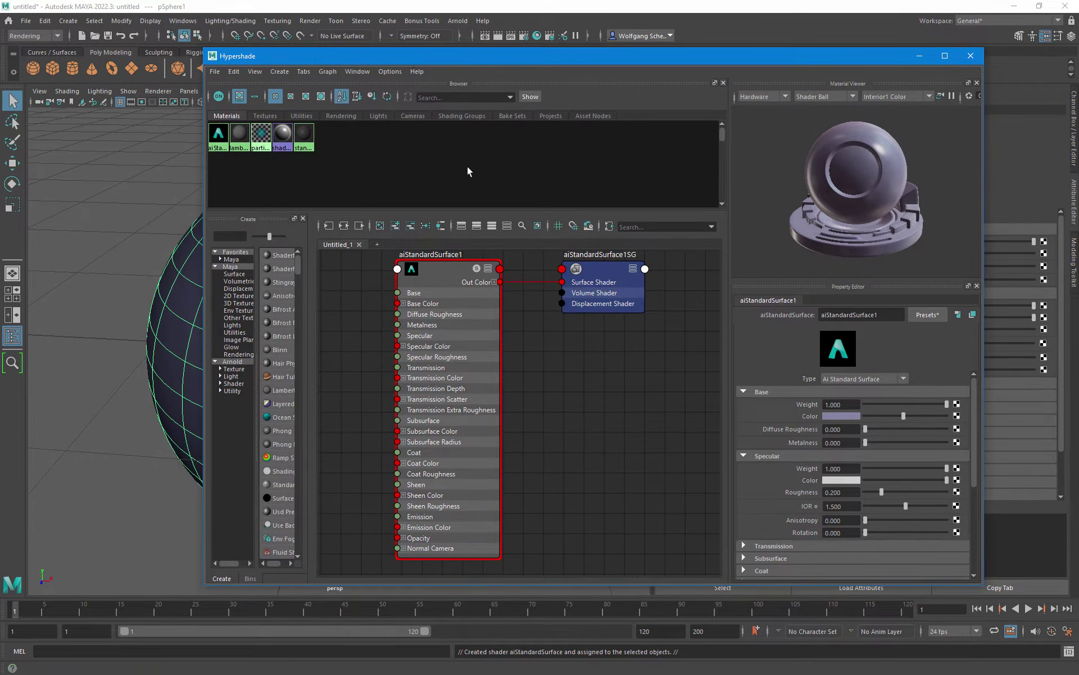
{"action": "mouse_move", "coordinate": [477, 337]}
{"action": "left_mouse_down"}
{"action": "mouse_move", "coordinate": [507, 370]}
{"action": "mouse_move", "coordinate": [475, 359]}
{"action": "left_mouse_up"}
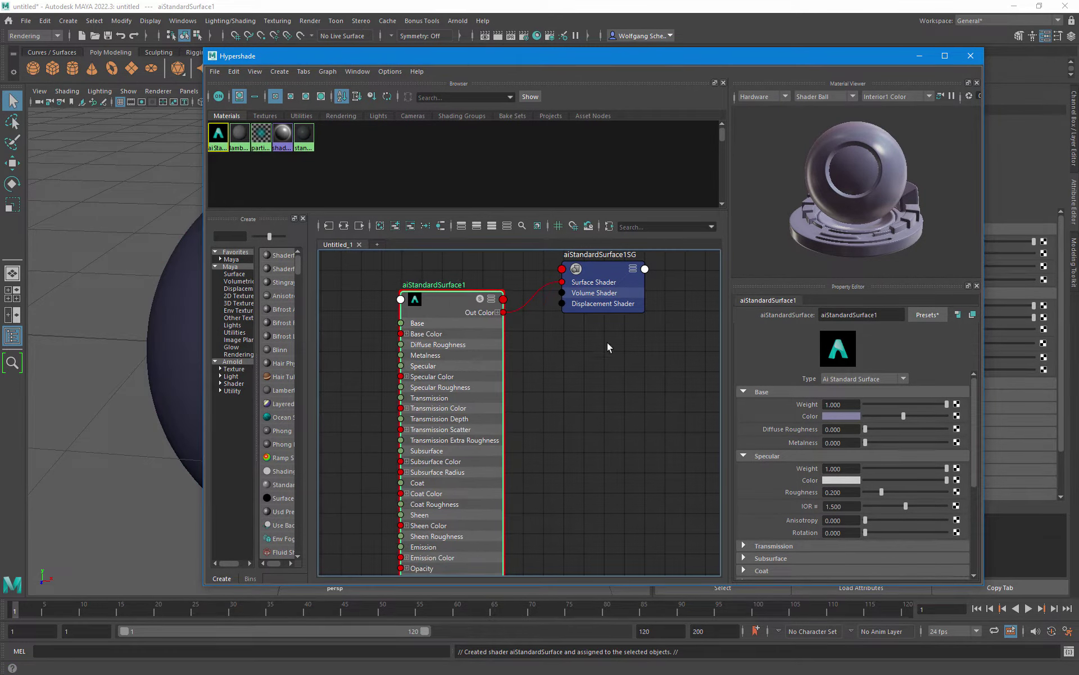
Step: Rename aiStandardSurface1 to graublaumetallicraumschiffsmetall
{"action": "double_click", "coordinate": [448, 285]}
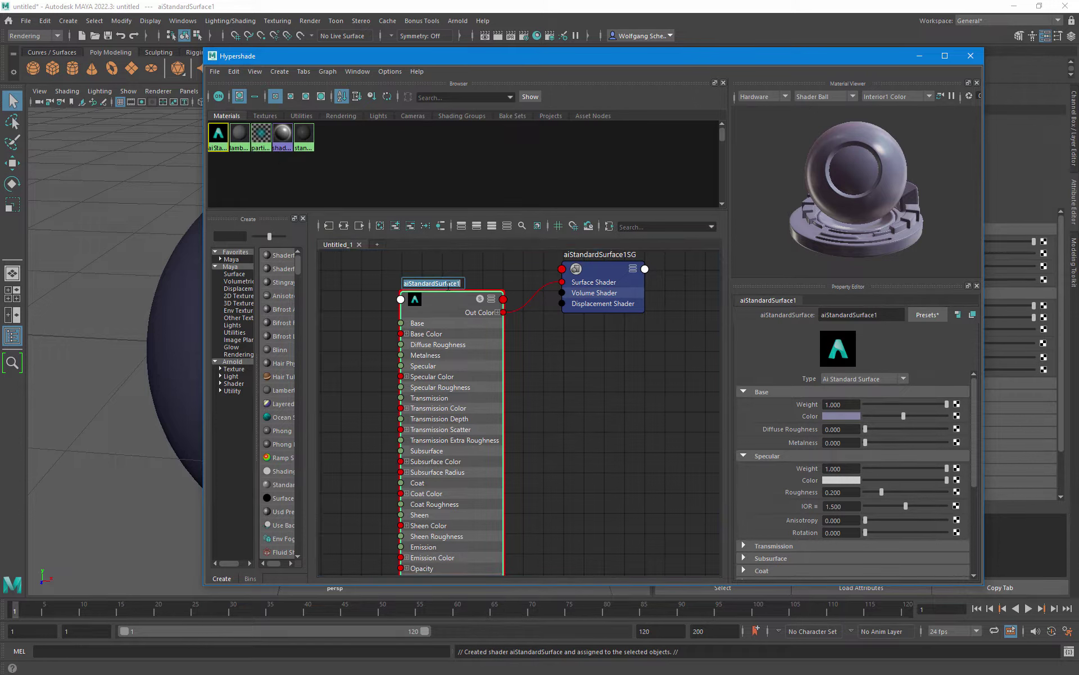
{"action": "type", "text": "gra"}
{"action": "type", "text": "ublaur"}
{"action": "type", "text": "aumschi"}
{"action": "type", "text": "fs"}
{"action": "key", "text": "BackSpace"}
{"action": "key", "text": "BackSpace"}
{"action": "type", "text": "fs"}
{"action": "type", "text": "metall"}
{"action": "type", "text": "ic"}
{"action": "key", "text": "End"}
{"action": "type", "text": "me"}
{"action": "type", "text": "tall"}
{"action": "key", "text": "Return"}
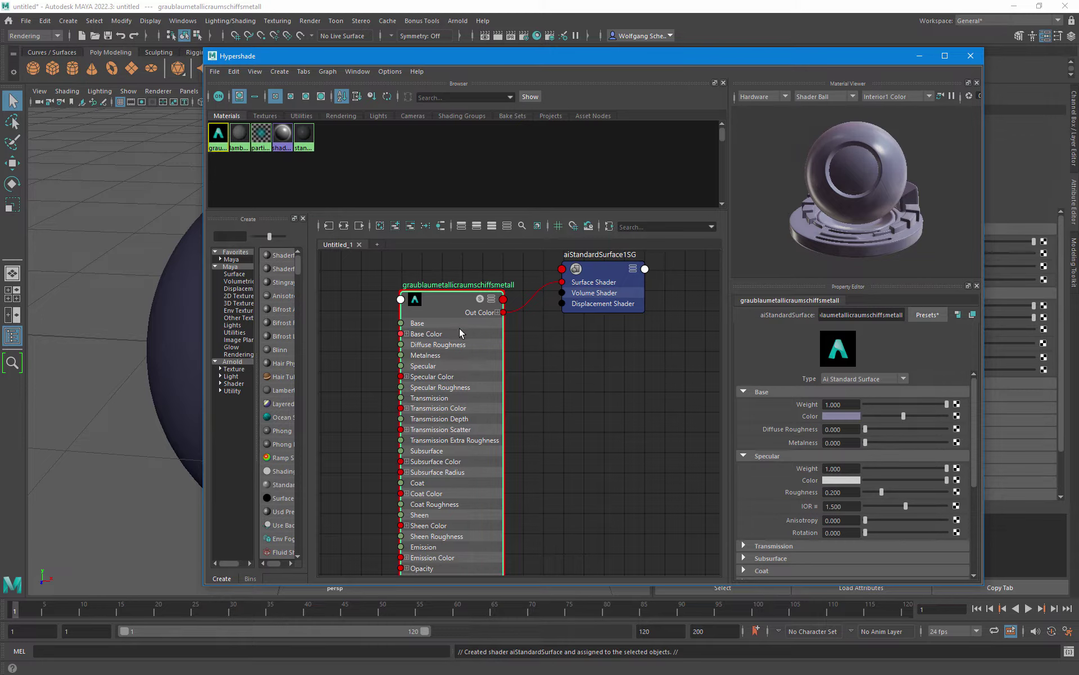
Step: Duplicate the graublaumetallicraumschiffsmetall material node and place the copy beside it
{"action": "left_click_drag", "start_coordinate": [457, 327], "coordinate": [443, 317]}
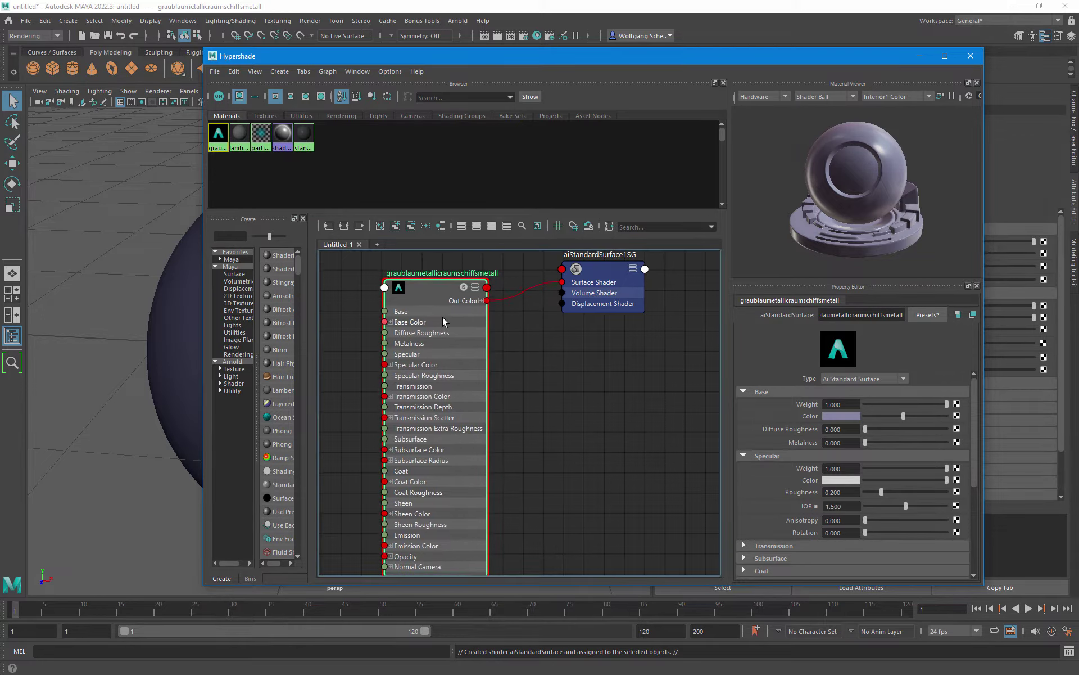
{"action": "key", "text": "ctrl+d"}
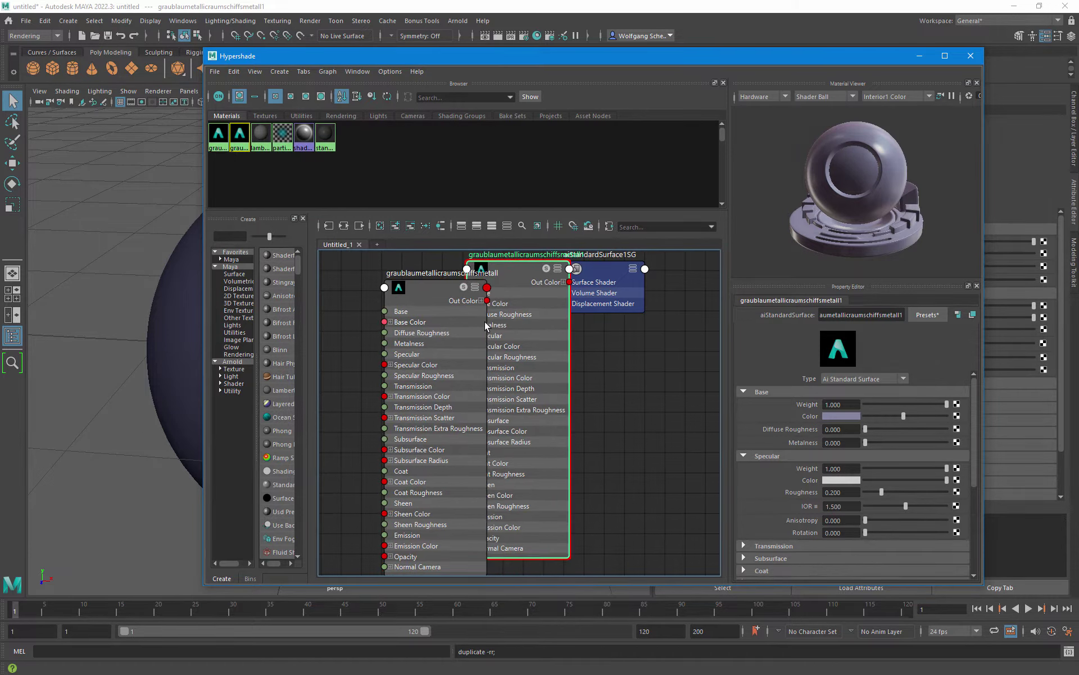
{"action": "mouse_move", "coordinate": [530, 295]}
{"action": "left_mouse_down"}
{"action": "mouse_move", "coordinate": [564, 357]}
{"action": "mouse_move", "coordinate": [596, 384]}
{"action": "left_mouse_up"}
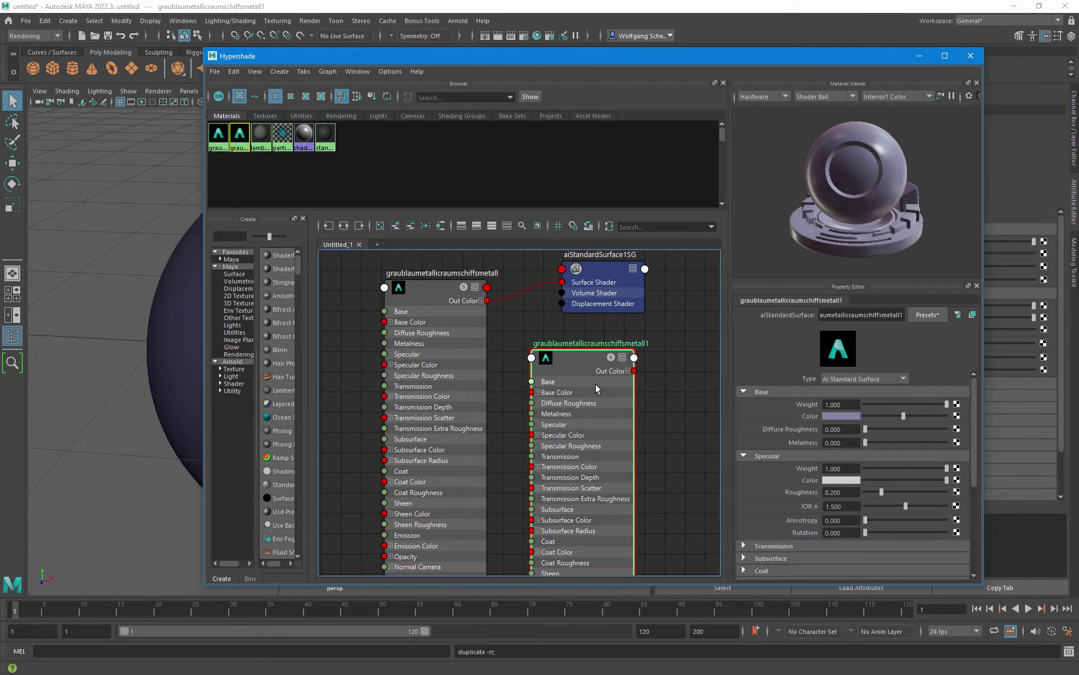
Step: Rename the copy graublaumetallicraumschiffsmetalldfensterweiss and scroll its properties down to Emission
{"action": "double_click", "coordinate": [627, 344]}
{"action": "key", "text": "End"}
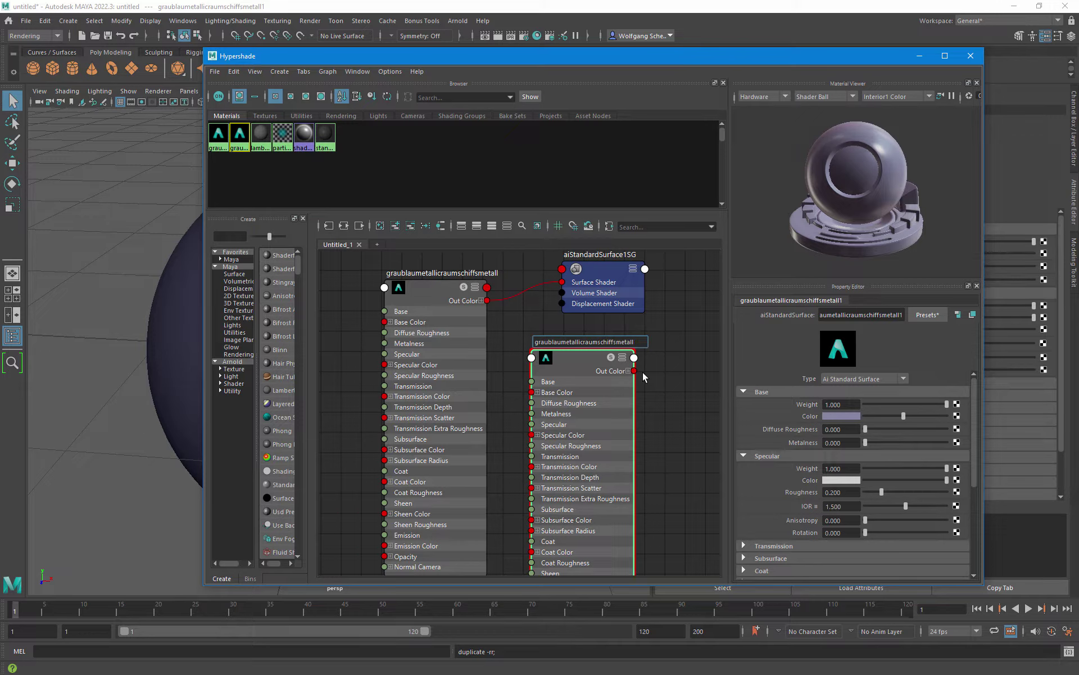
{"action": "type", "text": "dfenster"}
{"action": "type", "text": "weiss"}
{"action": "key", "text": "Return"}
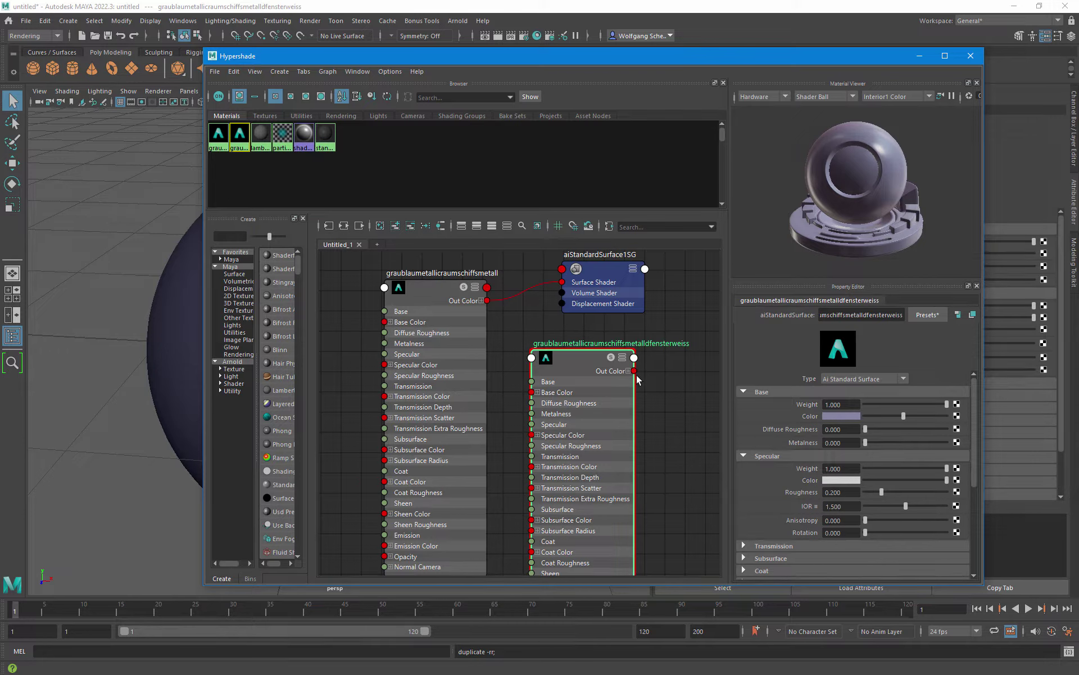
{"action": "mouse_move", "coordinate": [596, 382]}
{"action": "left_mouse_down"}
{"action": "mouse_move", "coordinate": [608, 345]}
{"action": "mouse_move", "coordinate": [588, 312]}
{"action": "left_mouse_up"}
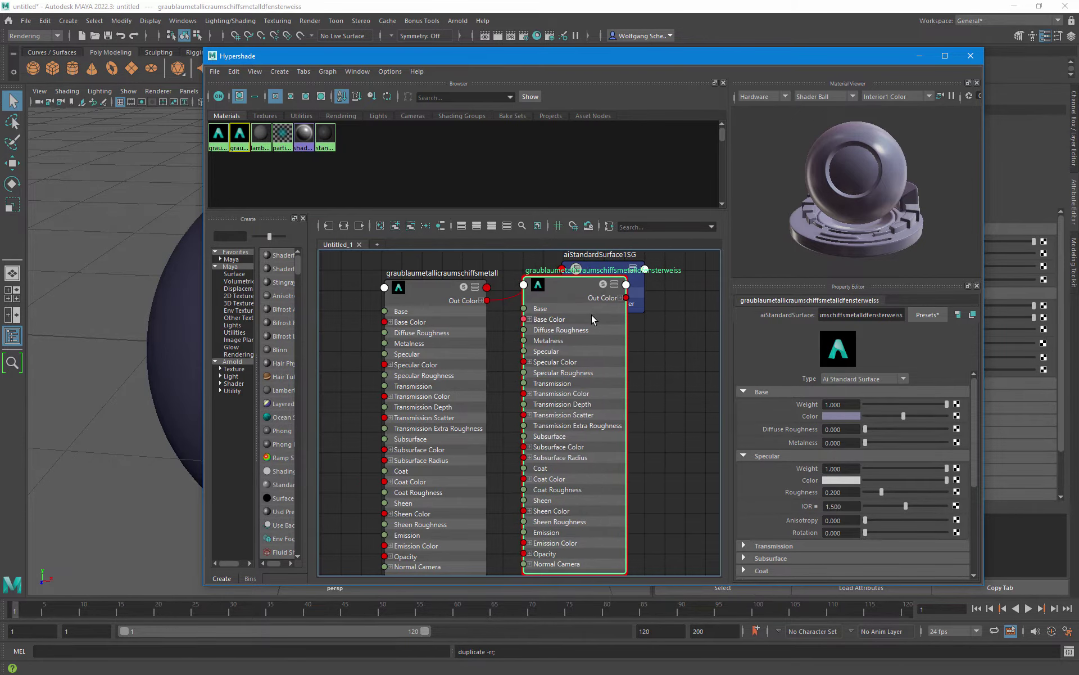
{"action": "scroll", "coordinate": [828, 504], "scroll_direction": "down", "scroll_amount": 5}
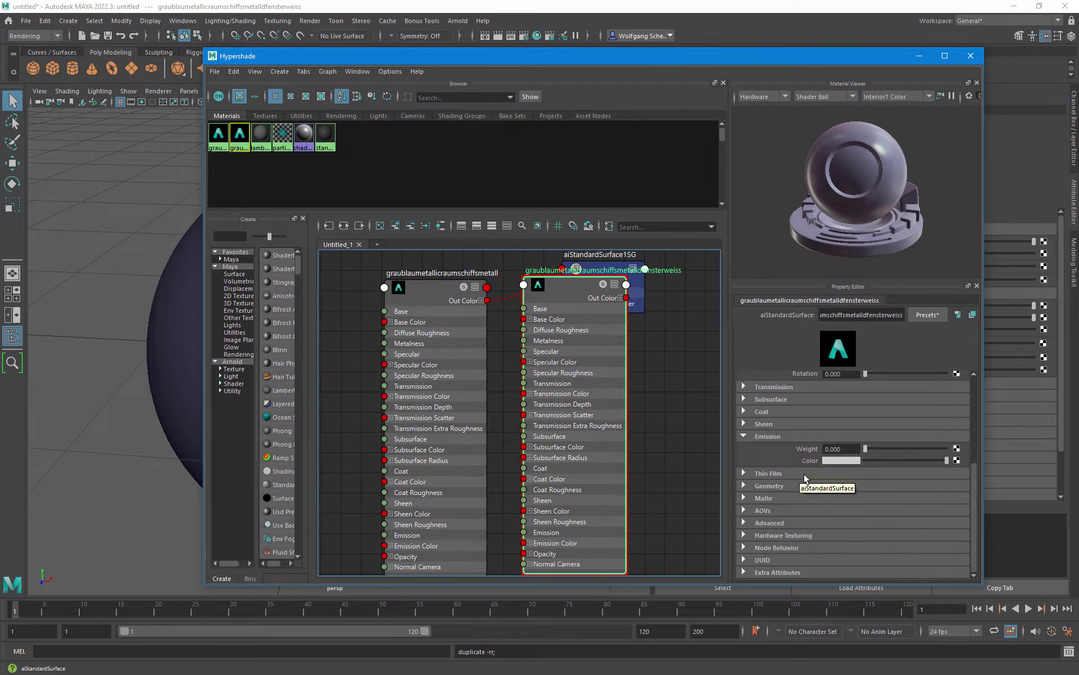
Step: Drive emission colour with a black-line grid of 0.5 U/V width at emission weight 1
{"action": "left_click", "coordinate": [956, 458]}
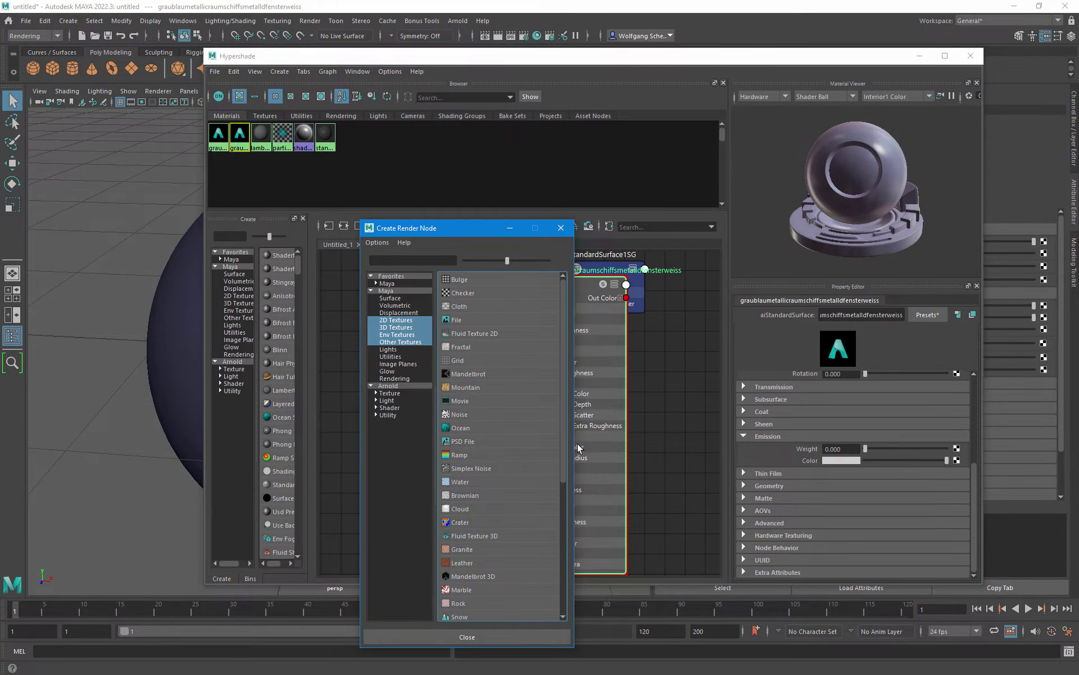
{"action": "left_click", "coordinate": [461, 358]}
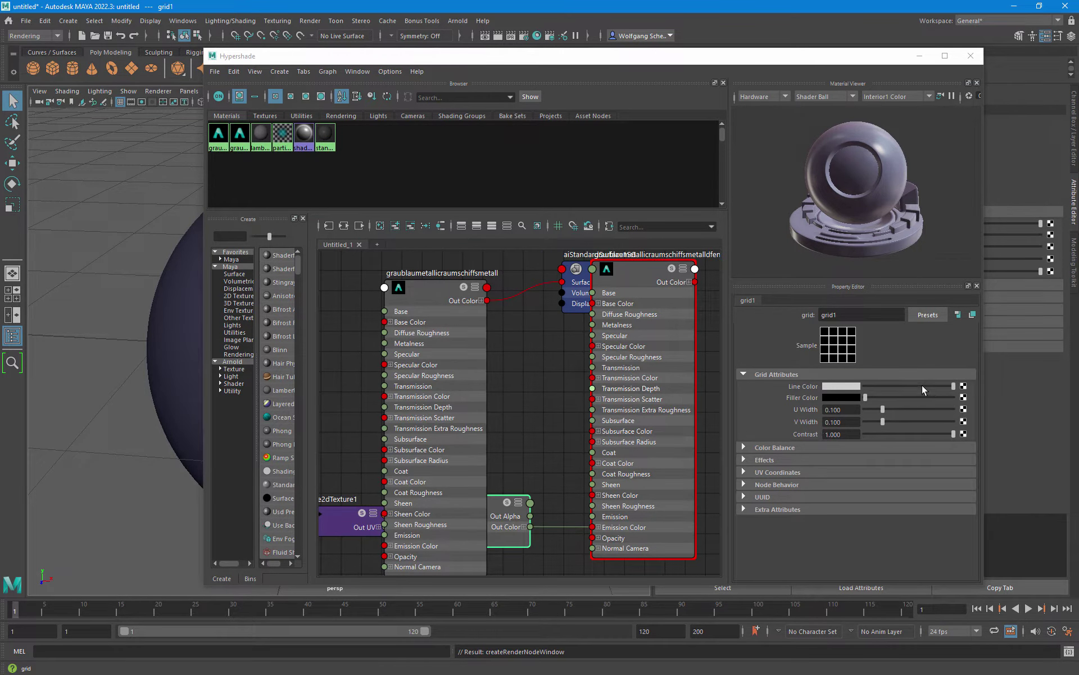
{"action": "mouse_move", "coordinate": [930, 386]}
{"action": "left_mouse_down"}
{"action": "mouse_move", "coordinate": [855, 397]}
{"action": "mouse_move", "coordinate": [977, 404]}
{"action": "left_mouse_up"}
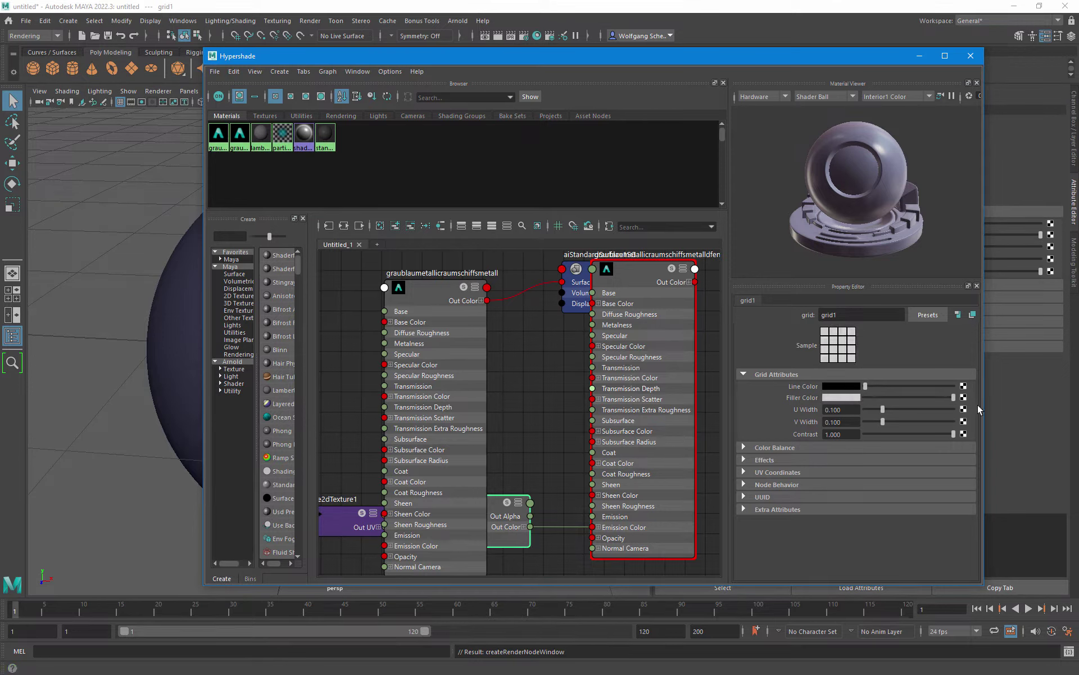
{"action": "double_click", "coordinate": [842, 409]}
{"action": "type", "text": "0.5"}
{"action": "key", "text": "Tab"}
{"action": "type", "text": "0.5"}
{"action": "key", "text": "Tab"}
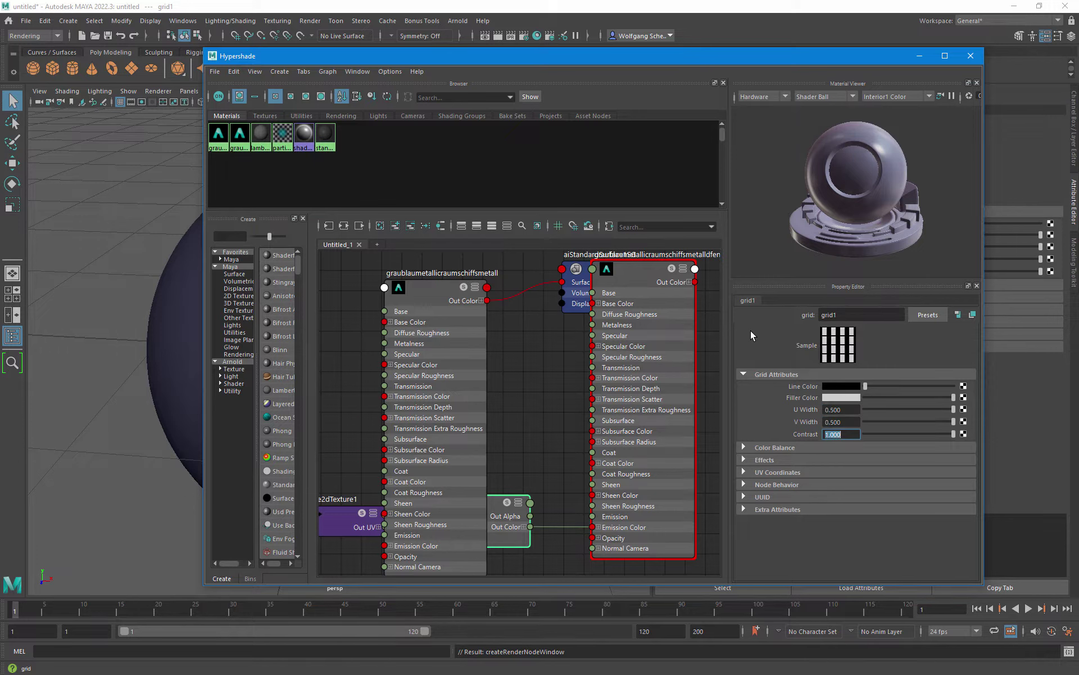
{"action": "left_click", "coordinate": [660, 295]}
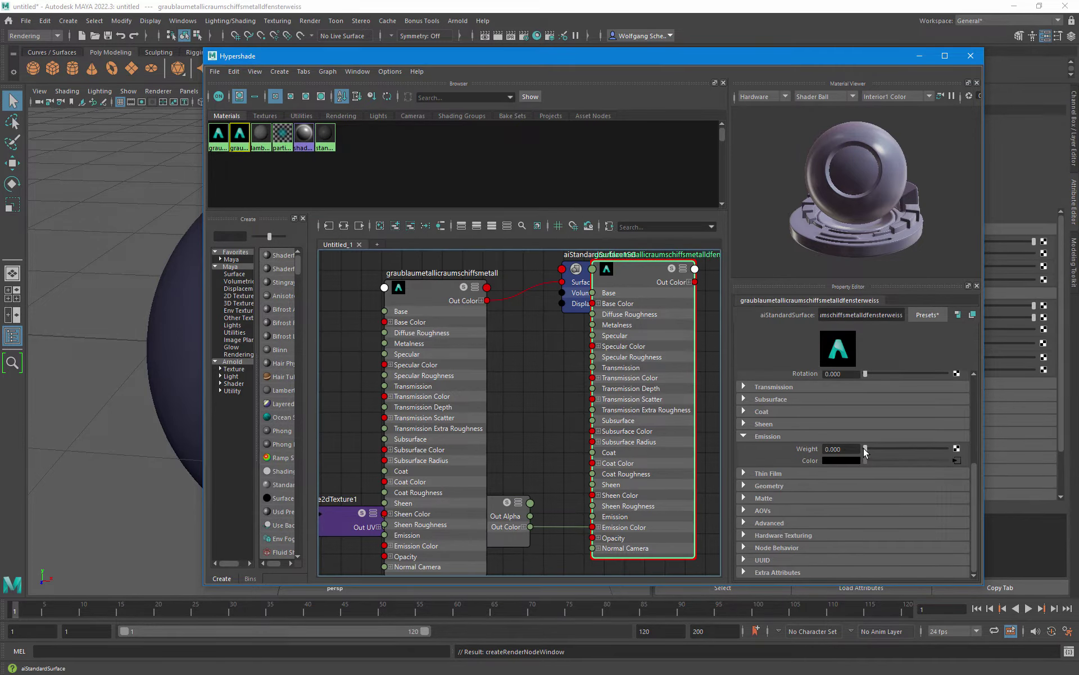
{"action": "left_click_drag", "start_coordinate": [864, 447], "coordinate": [950, 448]}
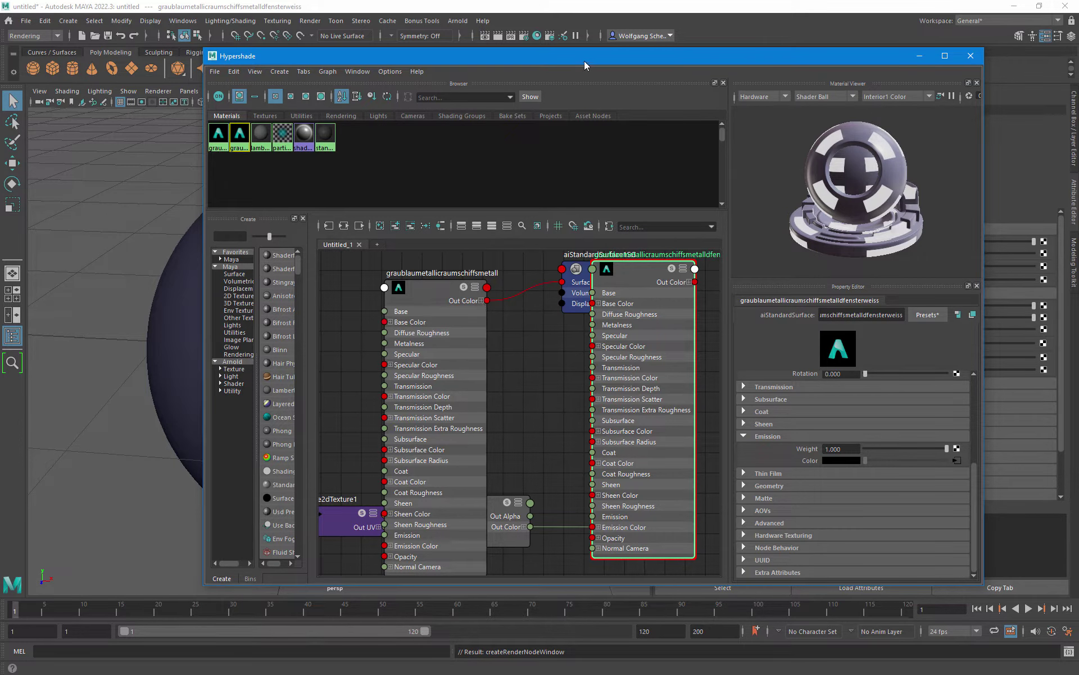
Step: Move the Hypershade aside, select the sphere and adjust the viewport around it
{"action": "left_click_drag", "start_coordinate": [585, 60], "coordinate": [1068, 130]}
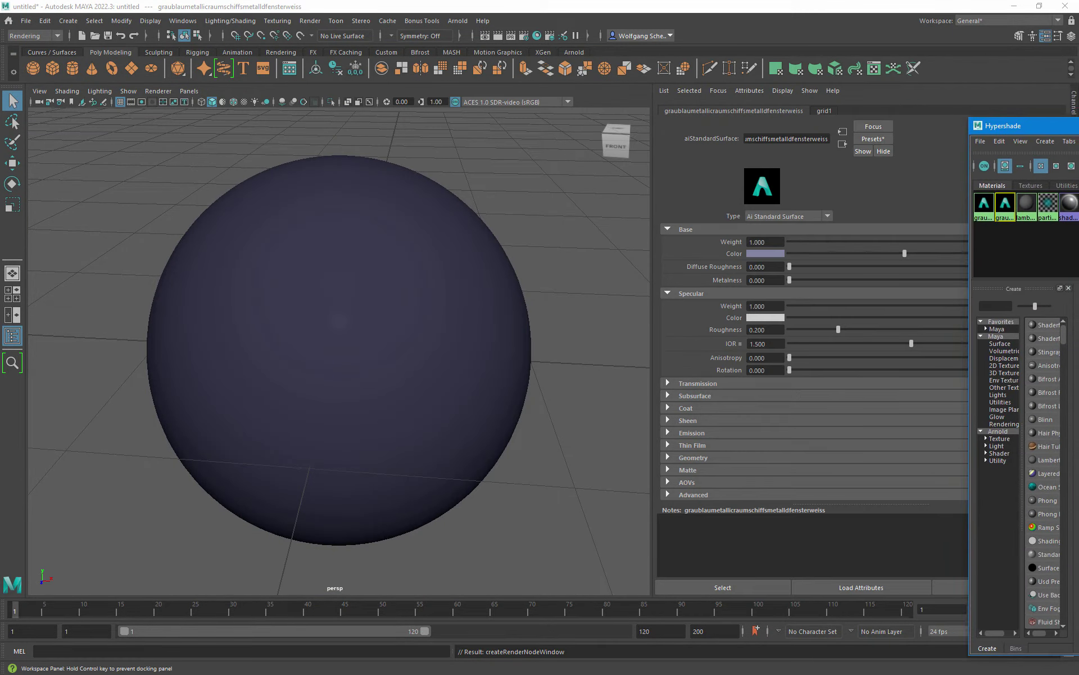
{"action": "left_click", "coordinate": [444, 365]}
{"action": "scroll", "coordinate": [433, 450], "scroll_direction": "down", "scroll_amount": 3}
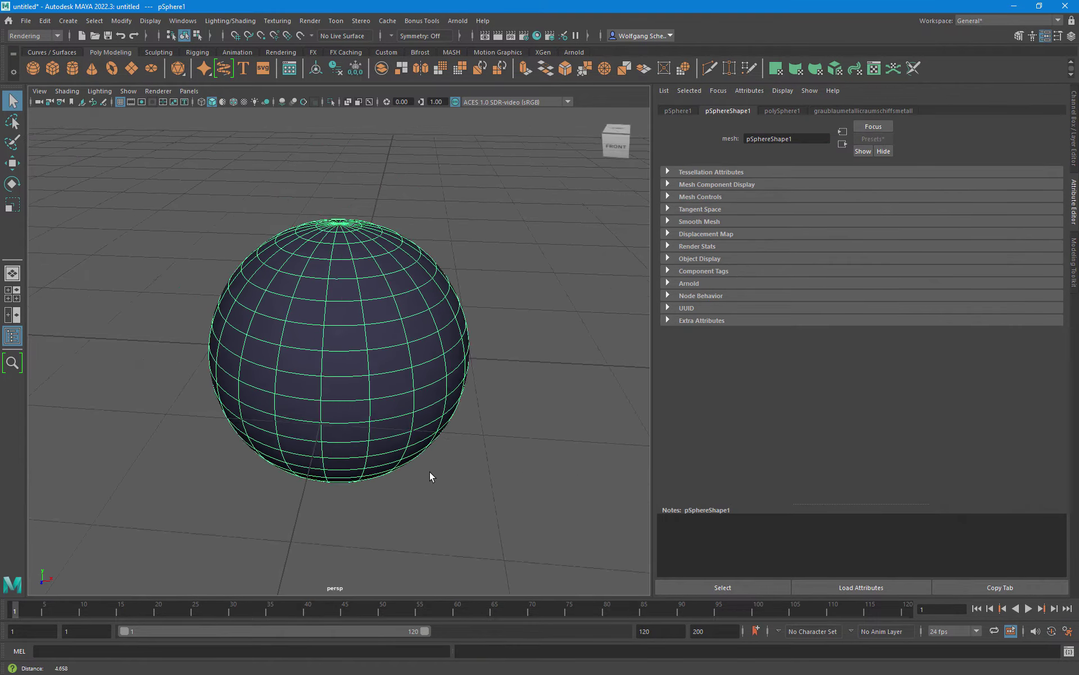
{"action": "left_click_drag", "start_coordinate": [430, 472], "coordinate": [453, 447], "text": "alt"}
{"action": "scroll", "coordinate": [467, 450], "scroll_direction": "up", "scroll_amount": 3}
{"action": "scroll", "coordinate": [540, 434], "scroll_direction": "up", "scroll_amount": 3}
{"action": "left_click_drag", "start_coordinate": [540, 433], "coordinate": [538, 454], "text": "alt"}
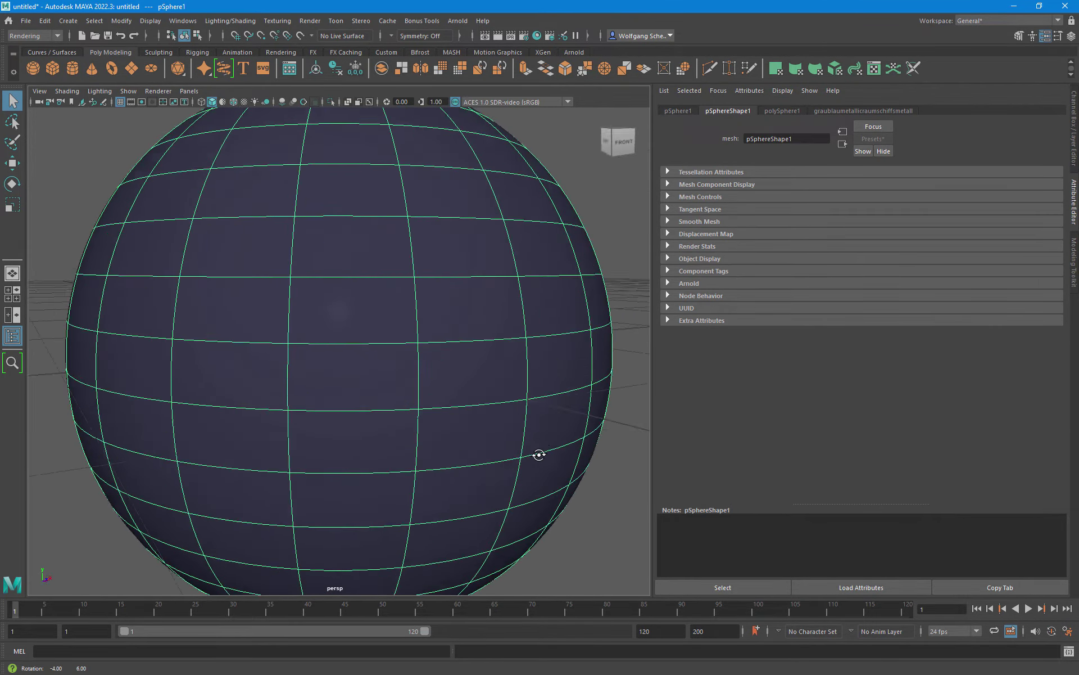
{"action": "right_click_drag", "start_coordinate": [539, 455], "coordinate": [281, 445], "text": "alt"}
Step: Switch to the four-view layout and enlarge the sphere in the front view
{"action": "right_click_drag", "start_coordinate": [410, 429], "coordinate": [499, 421], "text": "alt"}
{"action": "middle_click_drag", "start_coordinate": [499, 421], "coordinate": [420, 420], "text": "alt"}
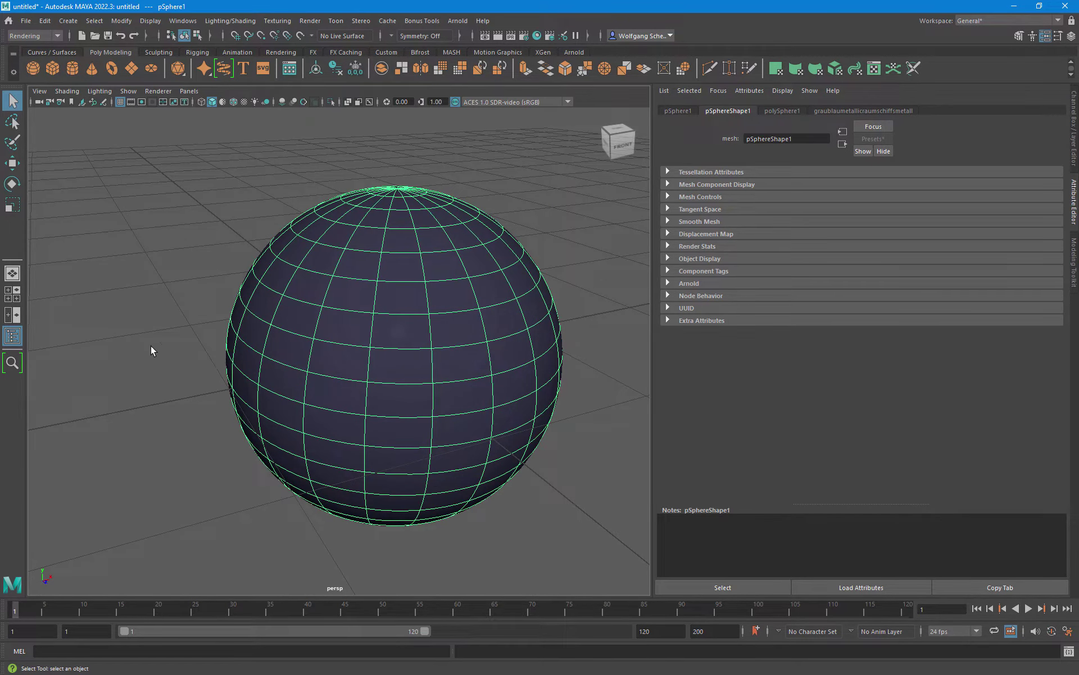
{"action": "left_click", "coordinate": [5, 295]}
{"action": "right_click_drag", "start_coordinate": [192, 482], "coordinate": [434, 522], "text": "alt"}
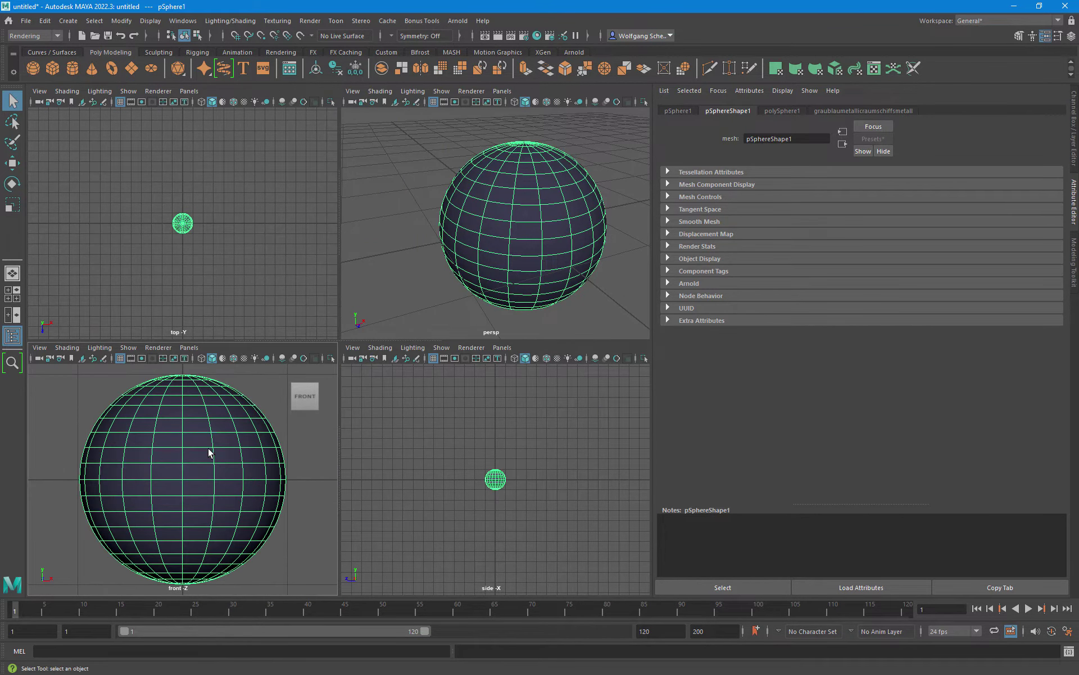
Step: In face mode, select three horizontal face rings in the front view, then restore the Hypershade
{"action": "key", "text": "F11"}
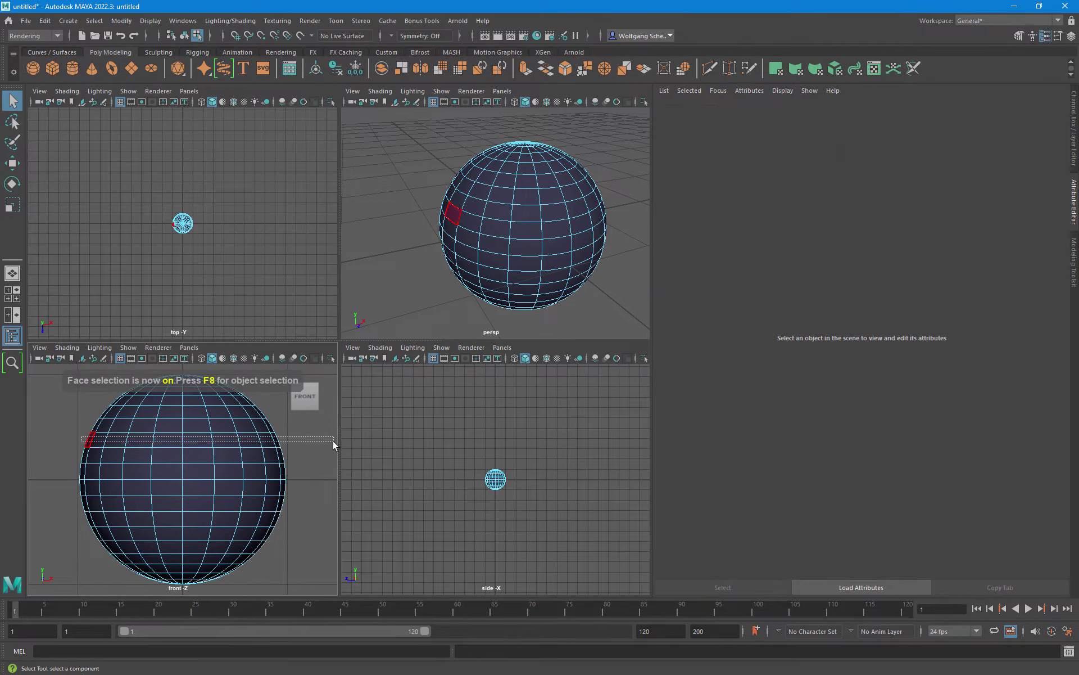
{"action": "left_click_drag", "start_coordinate": [82, 439], "coordinate": [332, 440]}
{"action": "left_click_drag", "start_coordinate": [71, 521], "coordinate": [294, 517]}
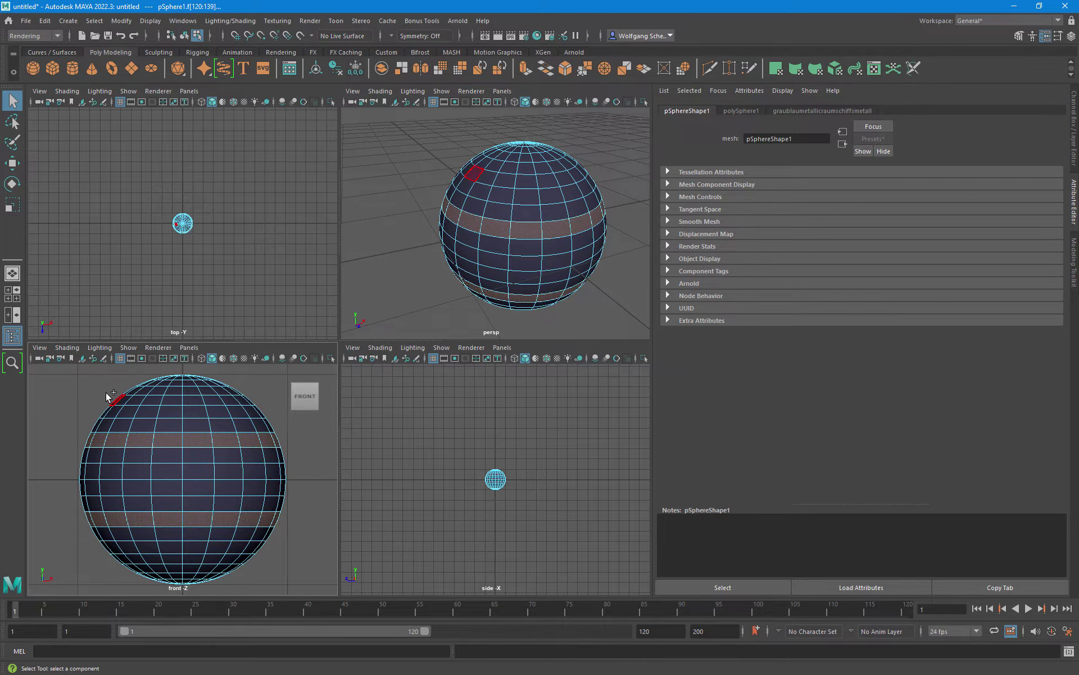
{"action": "mouse_move", "coordinate": [107, 394]}
{"action": "left_mouse_down", "text": "shift"}
{"action": "mouse_move", "coordinate": [268, 402]}
{"action": "mouse_move", "coordinate": [265, 390]}
{"action": "left_mouse_up", "text": "shift"}
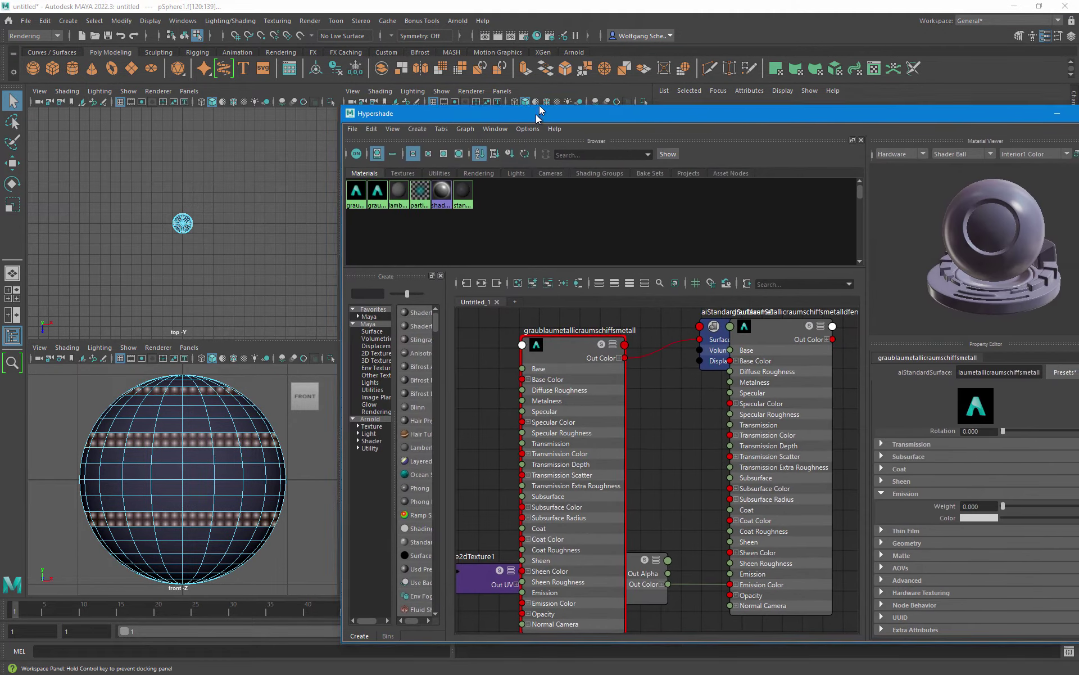
{"action": "left_click_drag", "start_coordinate": [559, 129], "coordinate": [530, 83]}
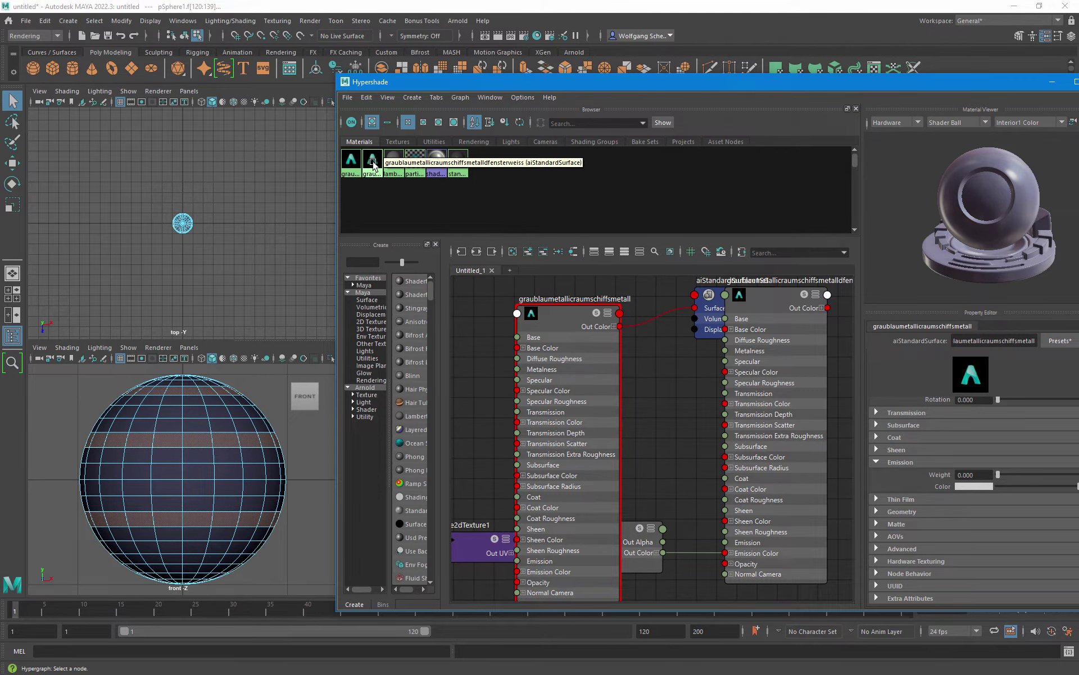
Step: Assign the fensterweiss material to the three selected face rings
{"action": "right_click_drag", "start_coordinate": [372, 164], "coordinate": [387, 133]}
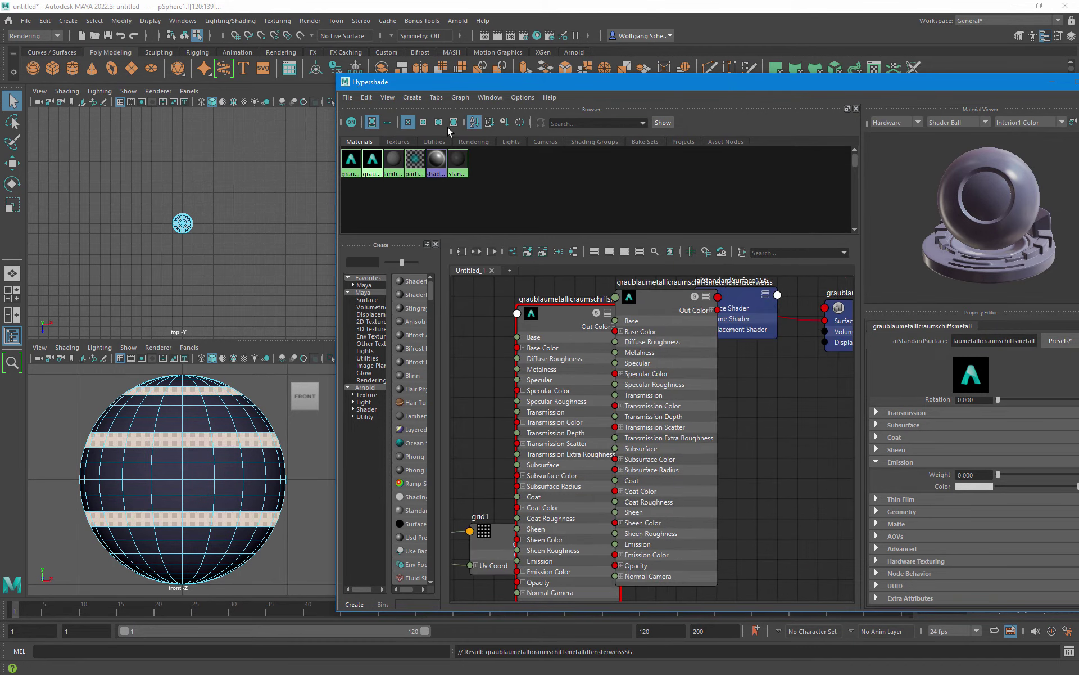
{"action": "left_click_drag", "start_coordinate": [523, 85], "coordinate": [1057, 89]}
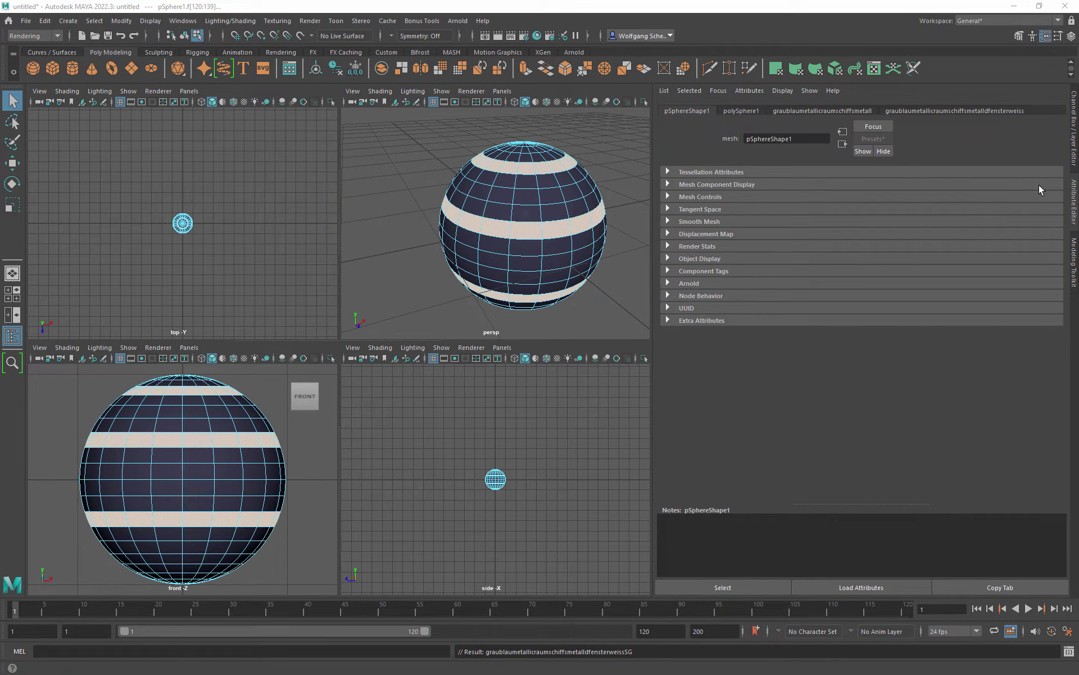
Step: Clear the face selection and maximize the perspective view
{"action": "left_click", "coordinate": [422, 292]}
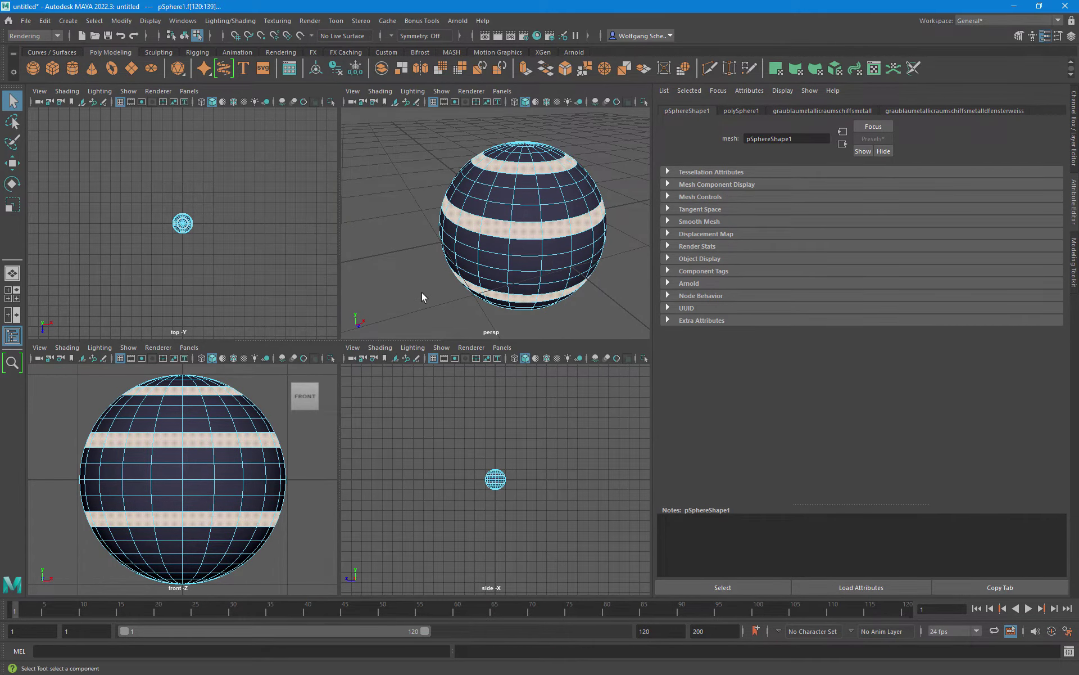
{"action": "key", "text": "space"}
{"action": "mouse_move", "coordinate": [397, 491]}
{"action": "left_mouse_down", "text": "alt"}
{"action": "mouse_move", "coordinate": [522, 511]}
{"action": "mouse_move", "coordinate": [528, 491]}
{"action": "mouse_move", "coordinate": [456, 448]}
{"action": "mouse_move", "coordinate": [407, 457]}
{"action": "mouse_move", "coordinate": [484, 474]}
{"action": "mouse_move", "coordinate": [424, 474]}
{"action": "mouse_move", "coordinate": [289, 434]}
{"action": "mouse_move", "coordinate": [204, 433]}
{"action": "mouse_move", "coordinate": [299, 442]}
{"action": "mouse_move", "coordinate": [362, 399]}
{"action": "mouse_move", "coordinate": [465, 465]}
{"action": "mouse_move", "coordinate": [380, 436]}
{"action": "mouse_move", "coordinate": [335, 400]}
{"action": "mouse_move", "coordinate": [337, 433]}
{"action": "left_mouse_up", "text": "alt"}
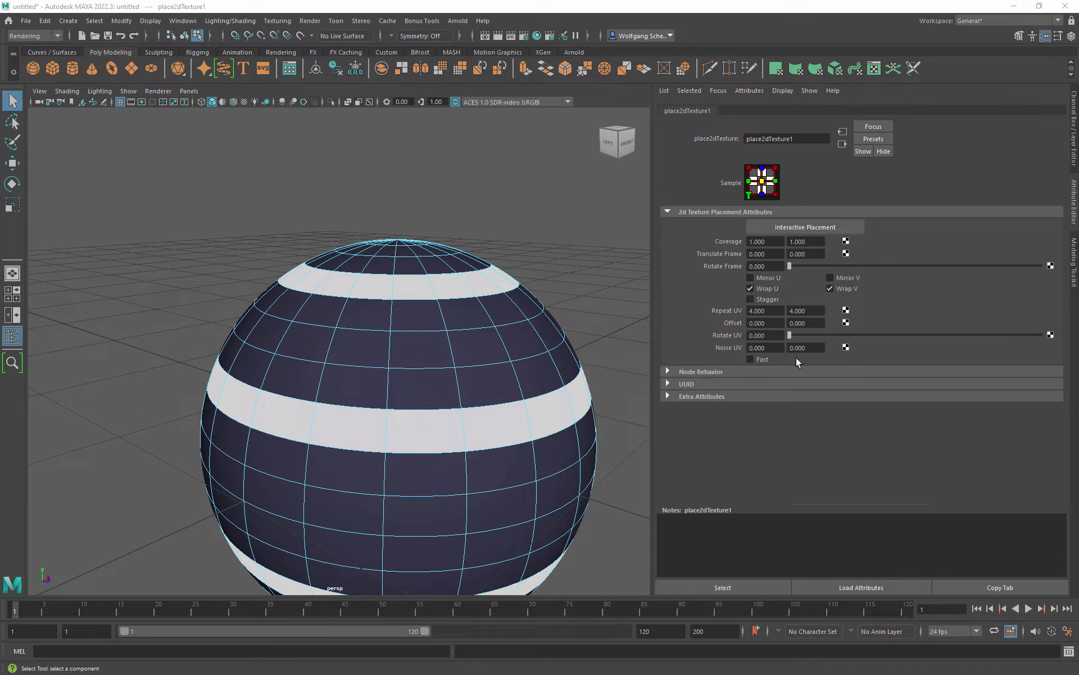
Step: Turn on shaded textured display (5, 6) and orbit to inspect the window panels
{"action": "left_click", "coordinate": [541, 216]}
{"action": "key", "text": "5"}
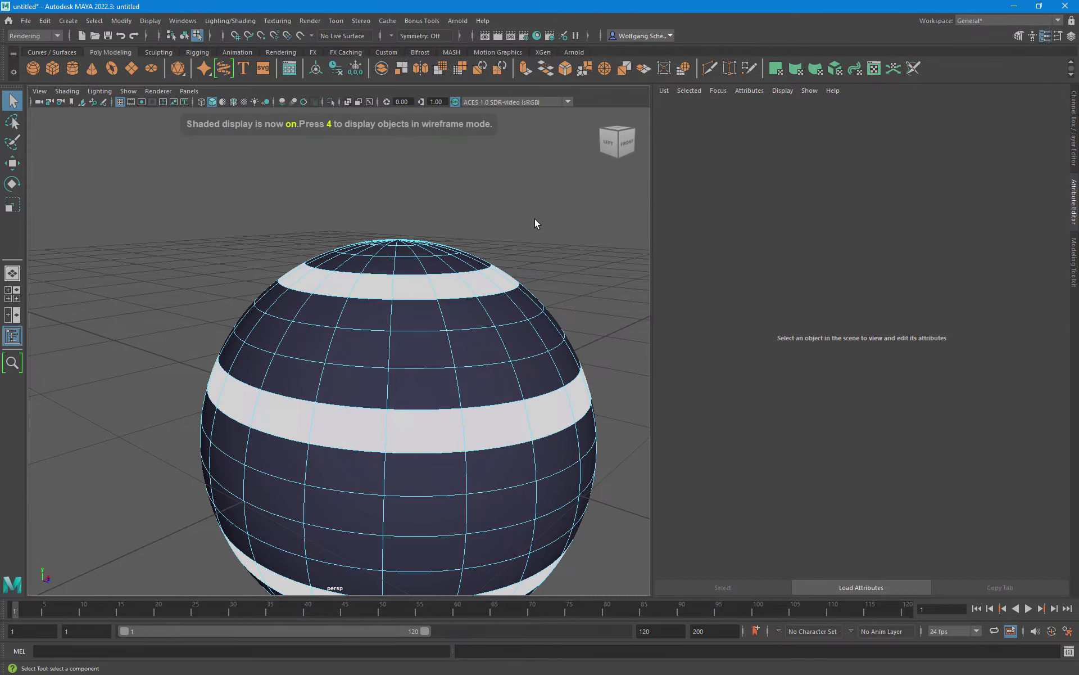
{"action": "key", "text": "6"}
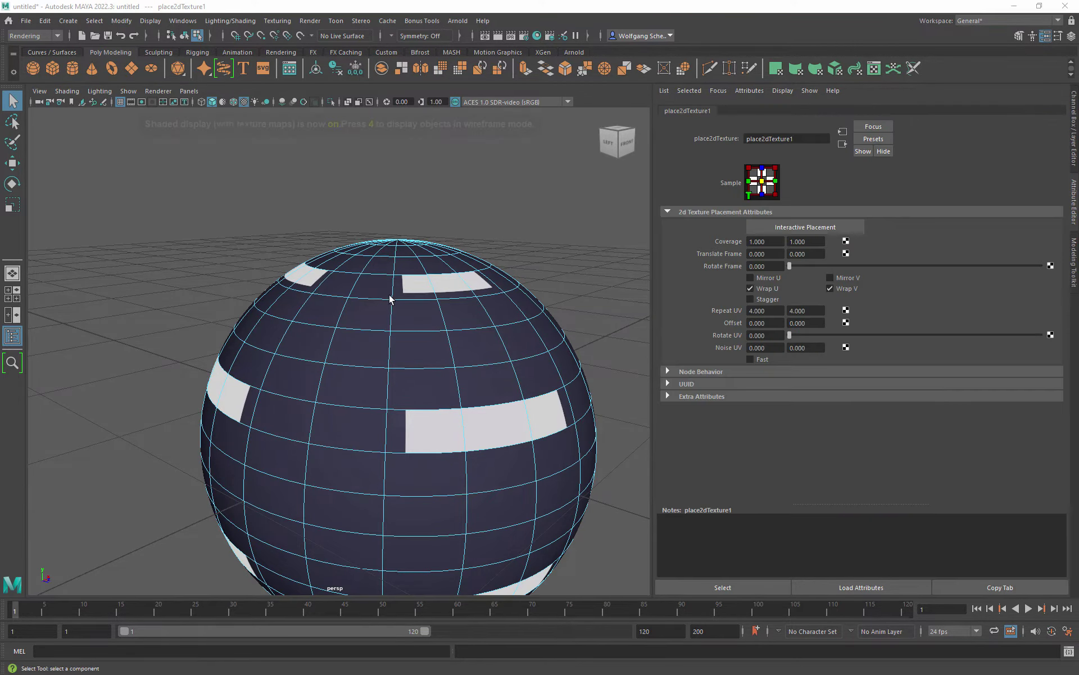
{"action": "mouse_move", "coordinate": [393, 301]}
{"action": "left_mouse_down", "text": "alt"}
{"action": "mouse_move", "coordinate": [406, 502]}
{"action": "mouse_move", "coordinate": [421, 414]}
{"action": "mouse_move", "coordinate": [391, 410]}
{"action": "mouse_move", "coordinate": [484, 397]}
{"action": "mouse_move", "coordinate": [399, 415]}
{"action": "mouse_move", "coordinate": [402, 361]}
{"action": "mouse_move", "coordinate": [332, 405]}
{"action": "mouse_move", "coordinate": [362, 446]}
{"action": "mouse_move", "coordinate": [376, 439]}
{"action": "mouse_move", "coordinate": [376, 407]}
{"action": "left_mouse_up", "text": "alt"}
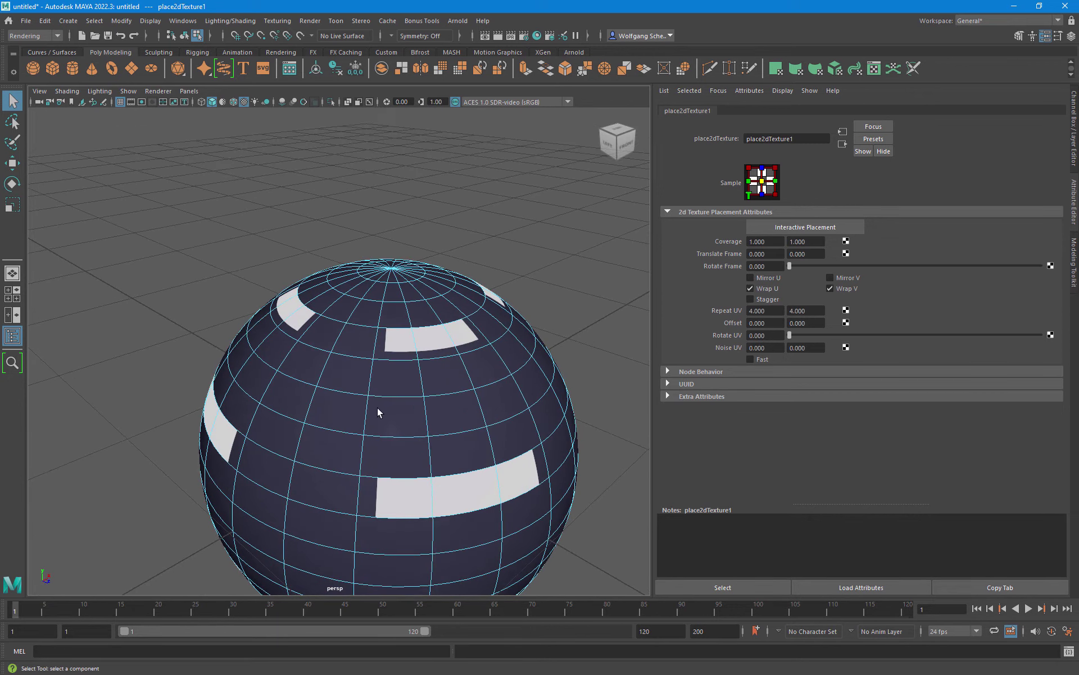
{"action": "mouse_move", "coordinate": [433, 461]}
{"action": "left_mouse_down", "text": "alt"}
{"action": "mouse_move", "coordinate": [429, 481]}
{"action": "mouse_move", "coordinate": [423, 470]}
{"action": "left_mouse_up", "text": "alt"}
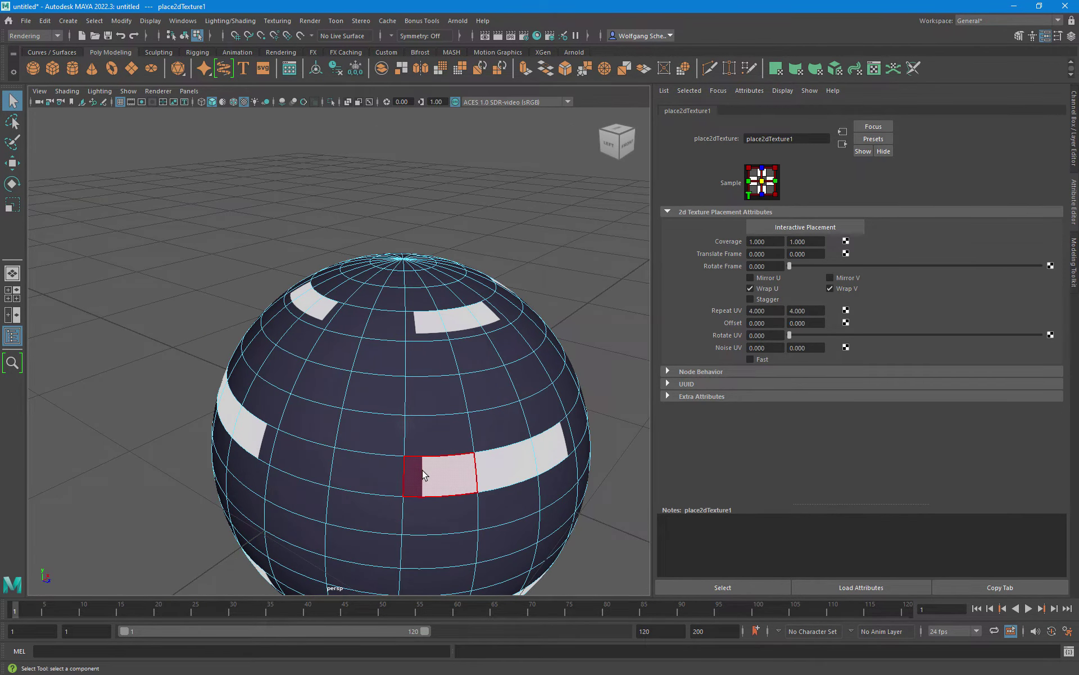
Step: Return to object mode with F8 and select the whole sphere
{"action": "key", "text": "F8"}
{"action": "left_click", "coordinate": [561, 247]}
{"action": "left_click", "coordinate": [492, 365]}
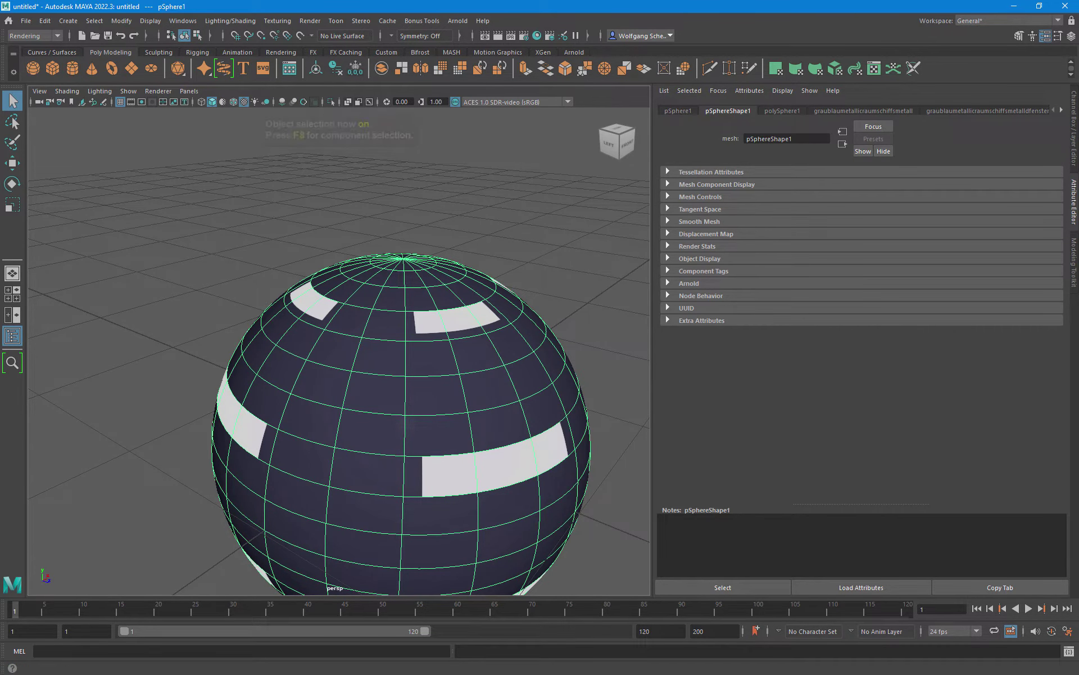
{"action": "left_click_drag", "start_coordinate": [362, 513], "coordinate": [534, 478], "text": "alt"}
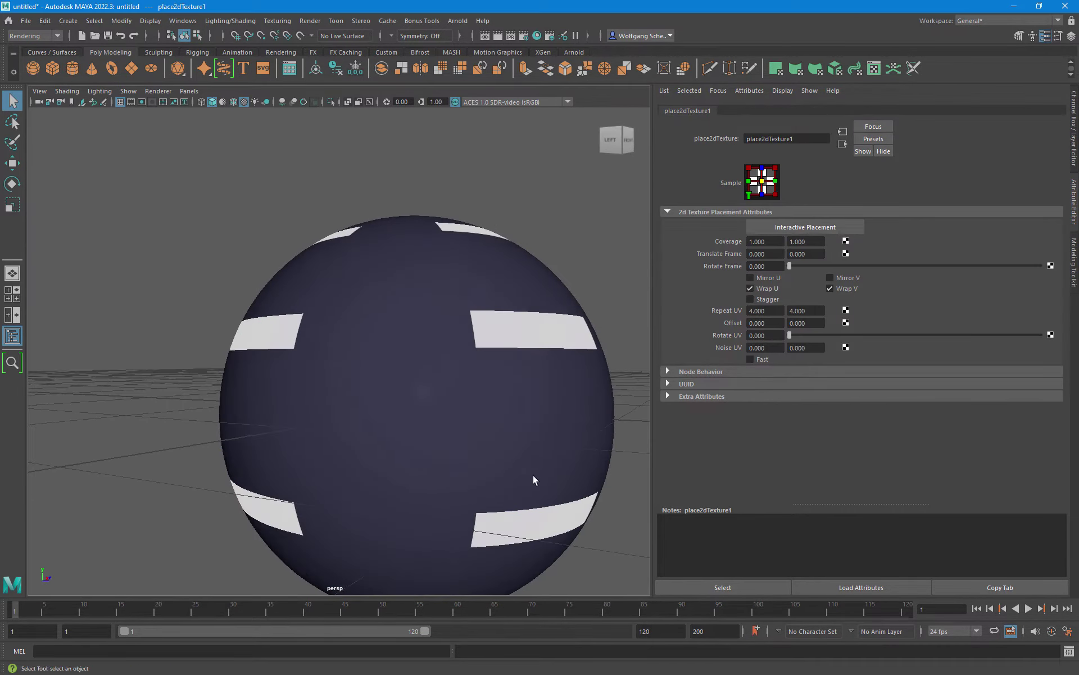
{"action": "right_click_drag", "start_coordinate": [535, 478], "coordinate": [393, 445], "text": "alt"}
{"action": "left_click_drag", "start_coordinate": [393, 445], "coordinate": [436, 521], "text": "alt"}
{"action": "right_click_drag", "start_coordinate": [436, 520], "coordinate": [511, 487], "text": "alt"}
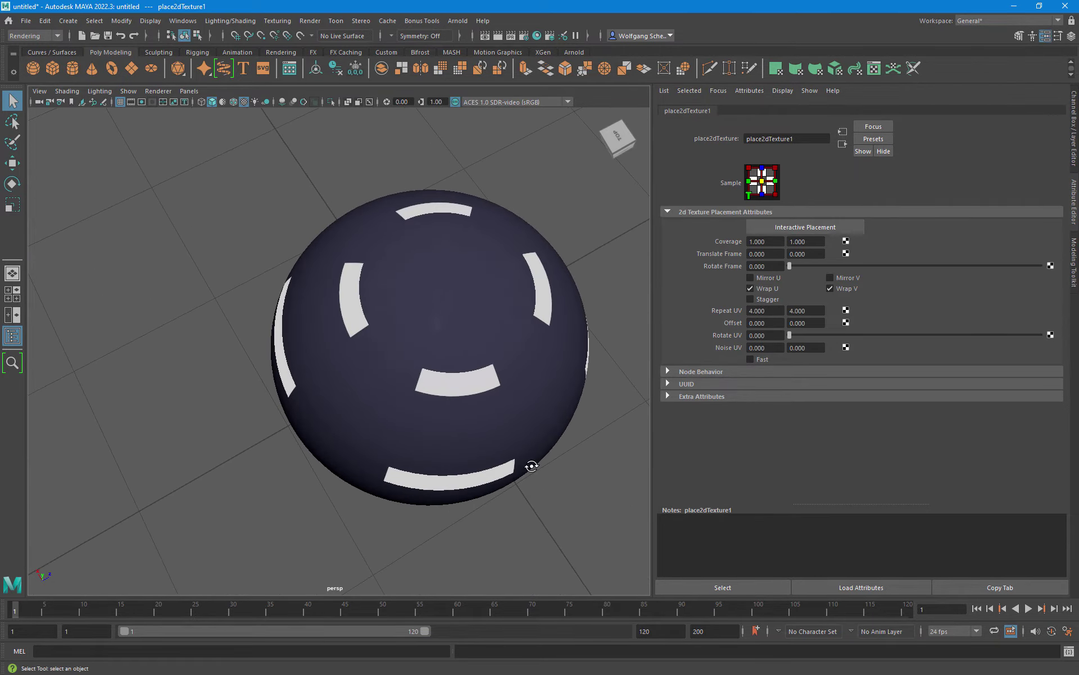
{"action": "left_click_drag", "start_coordinate": [530, 465], "coordinate": [495, 407], "text": "alt"}
{"action": "right_click_drag", "start_coordinate": [494, 407], "coordinate": [368, 388], "text": "alt"}
{"action": "left_click_drag", "start_coordinate": [369, 388], "coordinate": [434, 450], "text": "alt"}
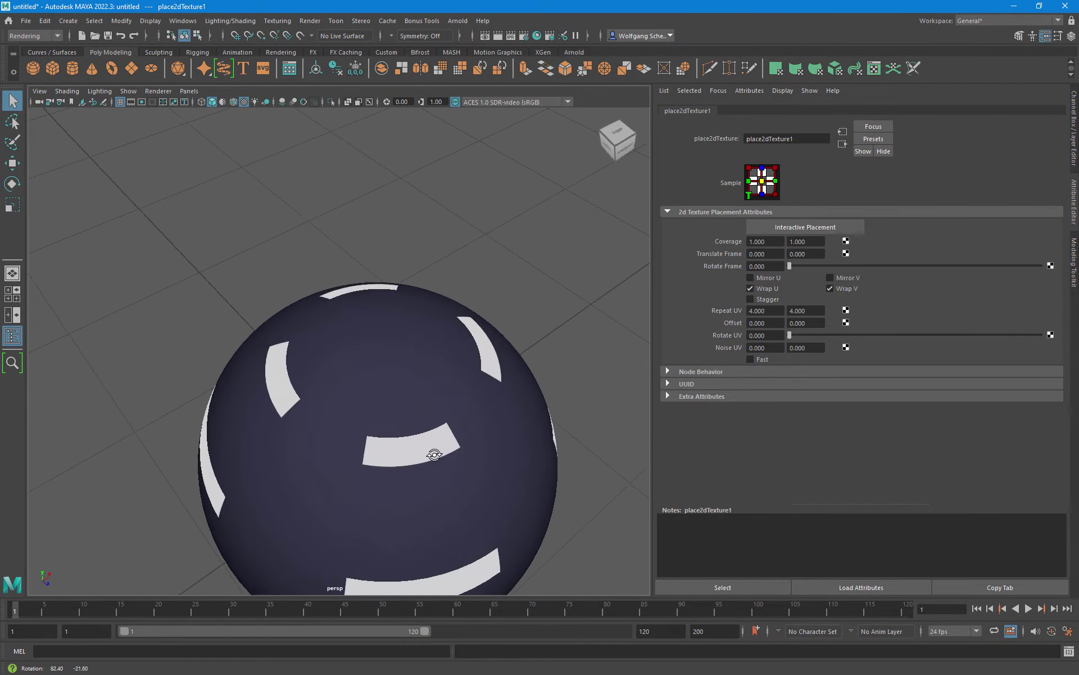
{"action": "right_click_drag", "start_coordinate": [433, 450], "coordinate": [386, 381], "text": "alt"}
{"action": "left_click_drag", "start_coordinate": [386, 381], "coordinate": [352, 378], "text": "alt"}
{"action": "mouse_move", "coordinate": [352, 378]}
{"action": "right_mouse_down", "text": "alt"}
{"action": "mouse_move", "coordinate": [506, 407]}
{"action": "mouse_move", "coordinate": [398, 433]}
{"action": "right_mouse_up", "text": "alt"}
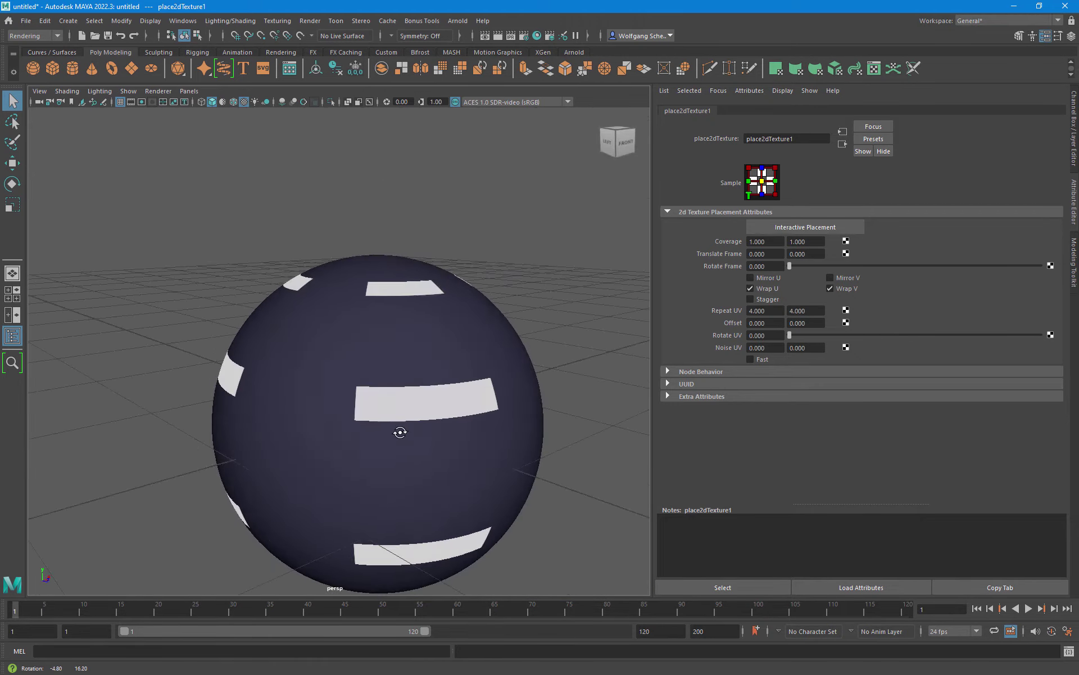
{"action": "left_click_drag", "start_coordinate": [398, 433], "coordinate": [568, 403], "text": "alt"}
{"action": "double_click", "coordinate": [760, 310]}
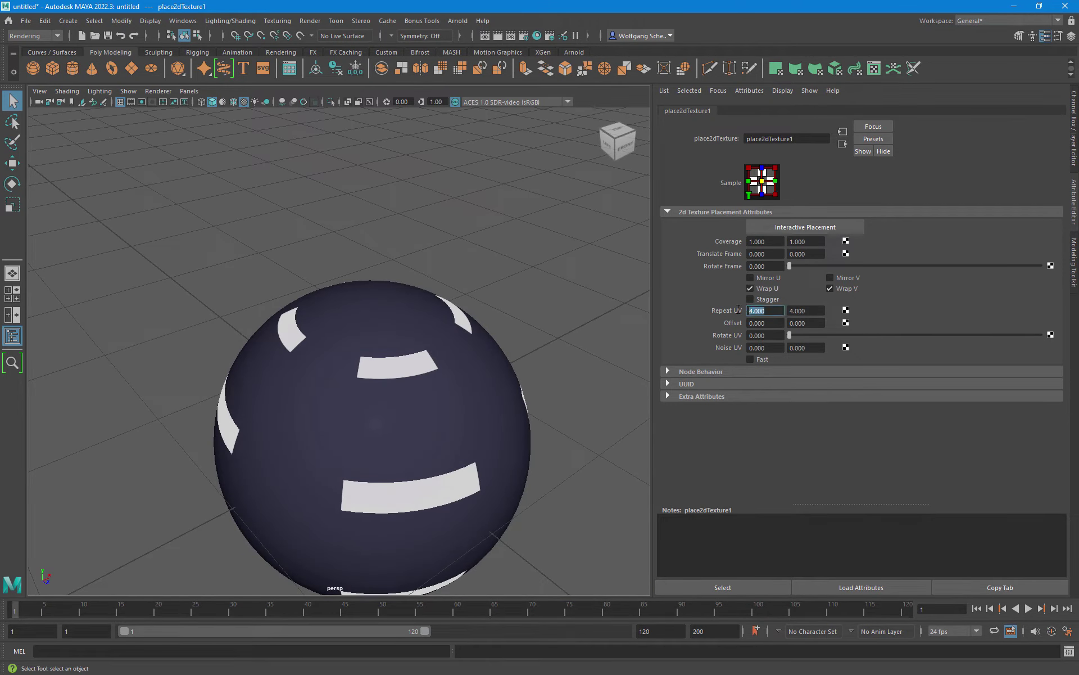
Step: Try horizontal repeats of 1, then 10 on place2dTexture1
{"action": "type", "text": "1"}
{"action": "key", "text": "Tab"}
{"action": "key", "text": "shift+Tab"}
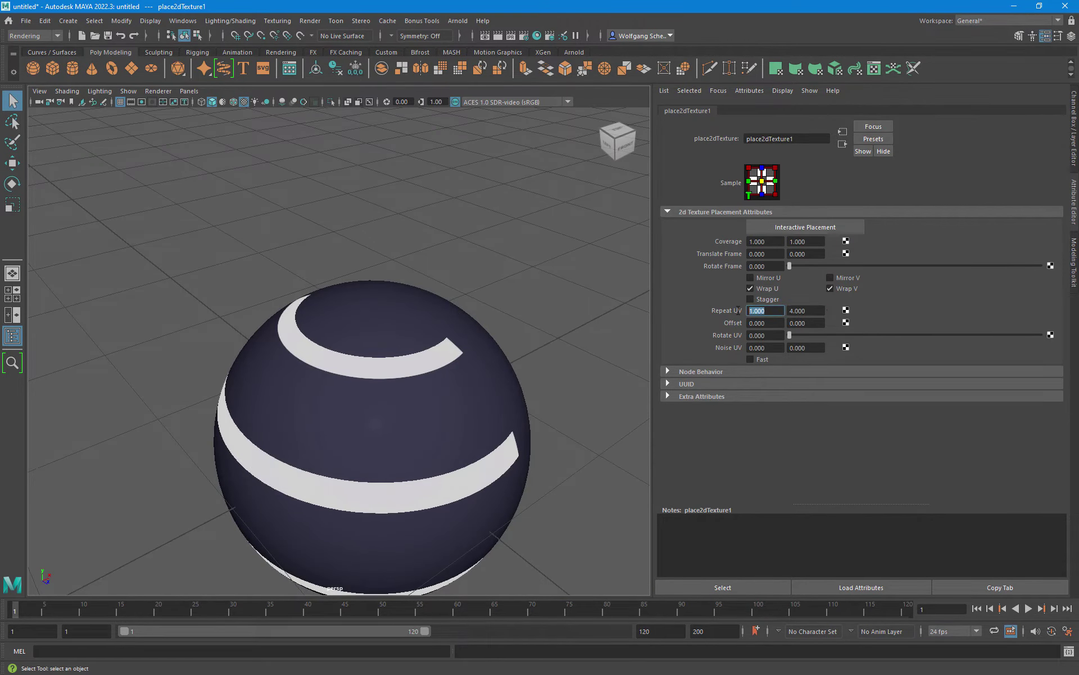
{"action": "type", "text": "10"}
{"action": "key", "text": "Tab"}
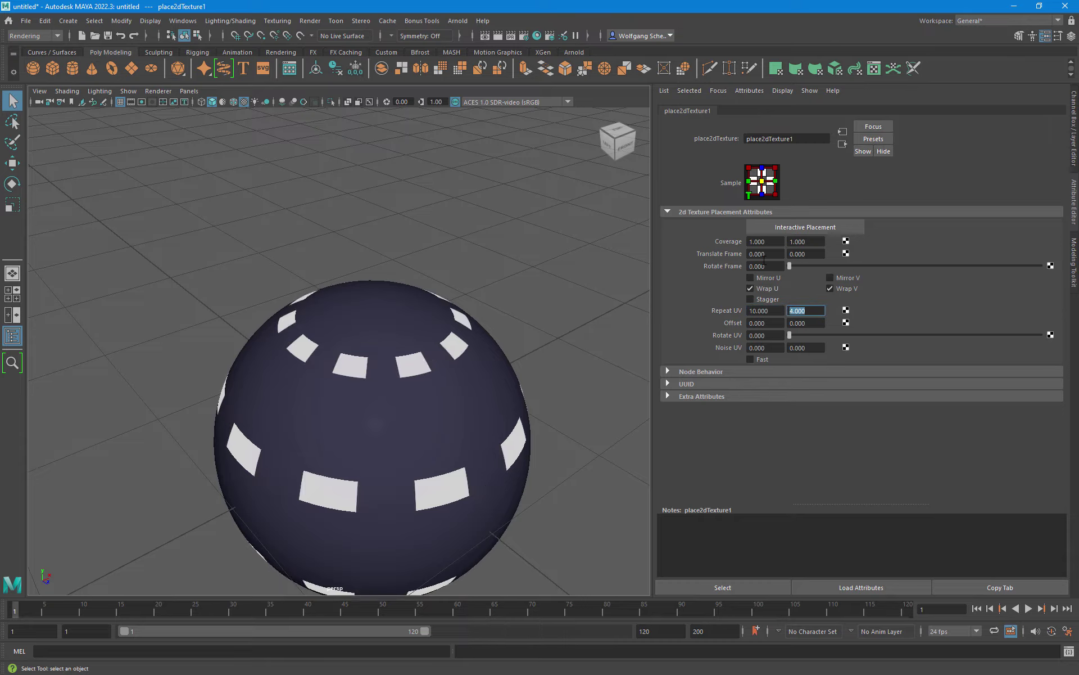
Step: Orbit and zoom around the sphere to inspect the 10-repeat pattern
{"action": "mouse_move", "coordinate": [353, 377]}
{"action": "left_mouse_down", "text": "alt"}
{"action": "mouse_move", "coordinate": [374, 362]}
{"action": "mouse_move", "coordinate": [352, 362]}
{"action": "left_mouse_up", "text": "alt"}
{"action": "mouse_move", "coordinate": [352, 362]}
{"action": "right_mouse_down", "text": "alt"}
{"action": "mouse_move", "coordinate": [422, 357]}
{"action": "mouse_move", "coordinate": [366, 381]}
{"action": "right_mouse_up", "text": "alt"}
{"action": "mouse_move", "coordinate": [366, 380]}
{"action": "left_mouse_down", "text": "alt"}
{"action": "mouse_move", "coordinate": [337, 453]}
{"action": "mouse_move", "coordinate": [383, 392]}
{"action": "mouse_move", "coordinate": [416, 421]}
{"action": "mouse_move", "coordinate": [349, 429]}
{"action": "mouse_move", "coordinate": [306, 414]}
{"action": "mouse_move", "coordinate": [330, 457]}
{"action": "mouse_move", "coordinate": [354, 390]}
{"action": "mouse_move", "coordinate": [345, 427]}
{"action": "left_mouse_up", "text": "alt"}
{"action": "right_click_drag", "start_coordinate": [345, 427], "coordinate": [330, 369], "text": "alt"}
{"action": "mouse_move", "coordinate": [330, 369]}
{"action": "left_mouse_down", "text": "alt"}
{"action": "mouse_move", "coordinate": [430, 389]}
{"action": "mouse_move", "coordinate": [370, 407]}
{"action": "mouse_move", "coordinate": [391, 390]}
{"action": "left_mouse_up", "text": "alt"}
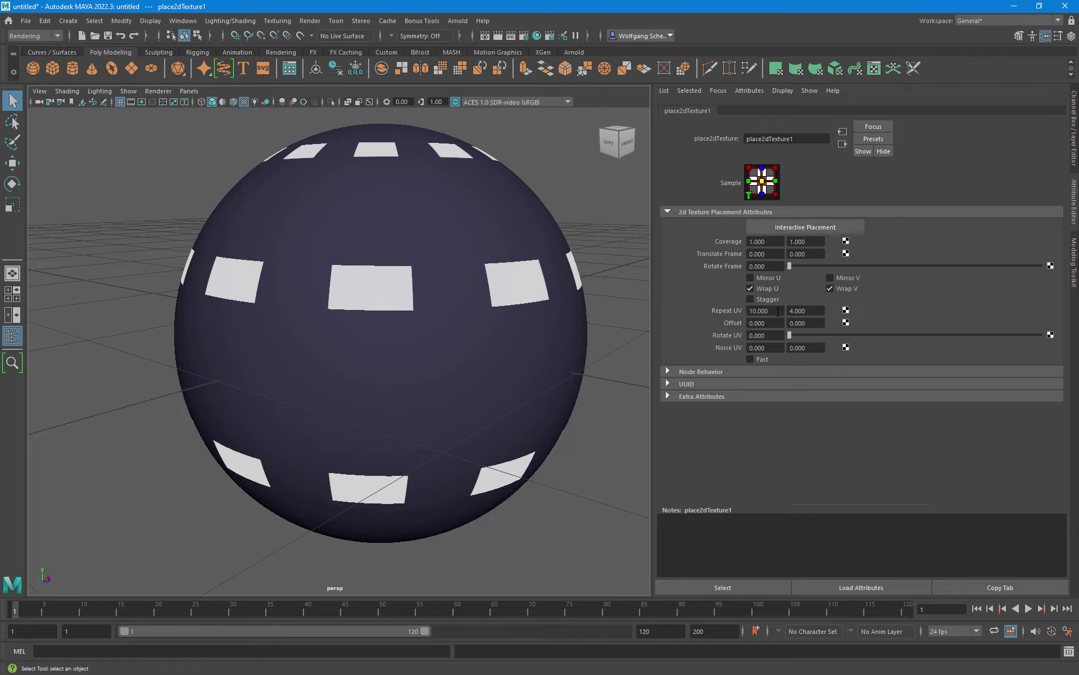
Step: Set the texture repeat to 20 horizontally and 16 vertically
{"action": "left_click_drag", "start_coordinate": [778, 311], "coordinate": [730, 309]}
{"action": "type", "text": "0"}
{"action": "key", "text": "Tab"}
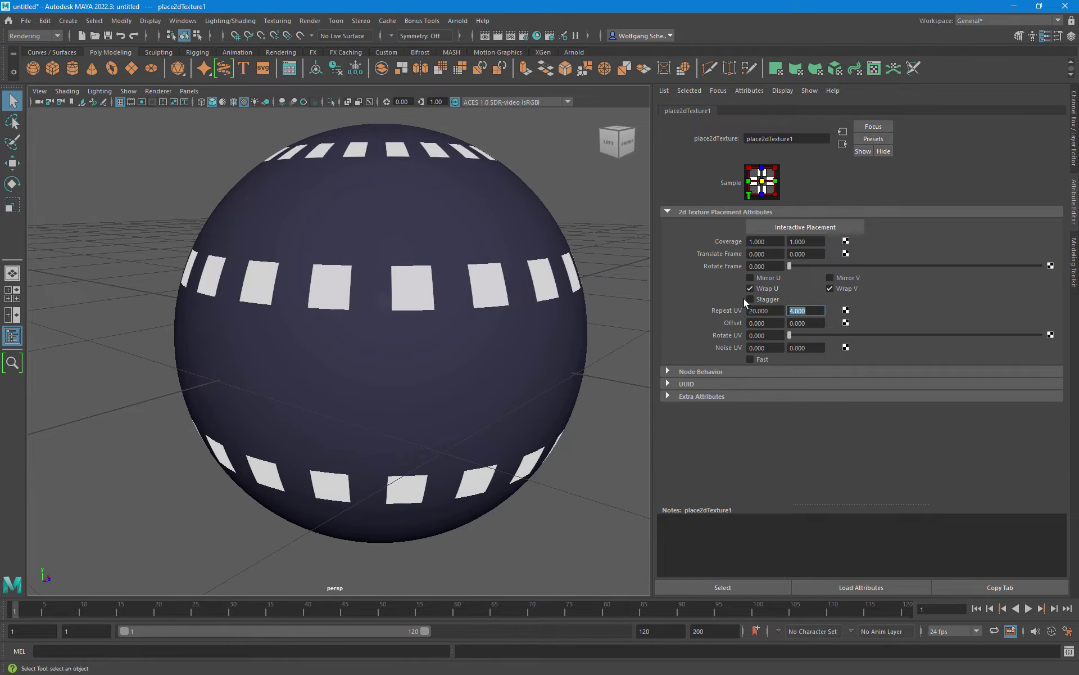
{"action": "type", "text": "8"}
{"action": "key", "text": "Tab"}
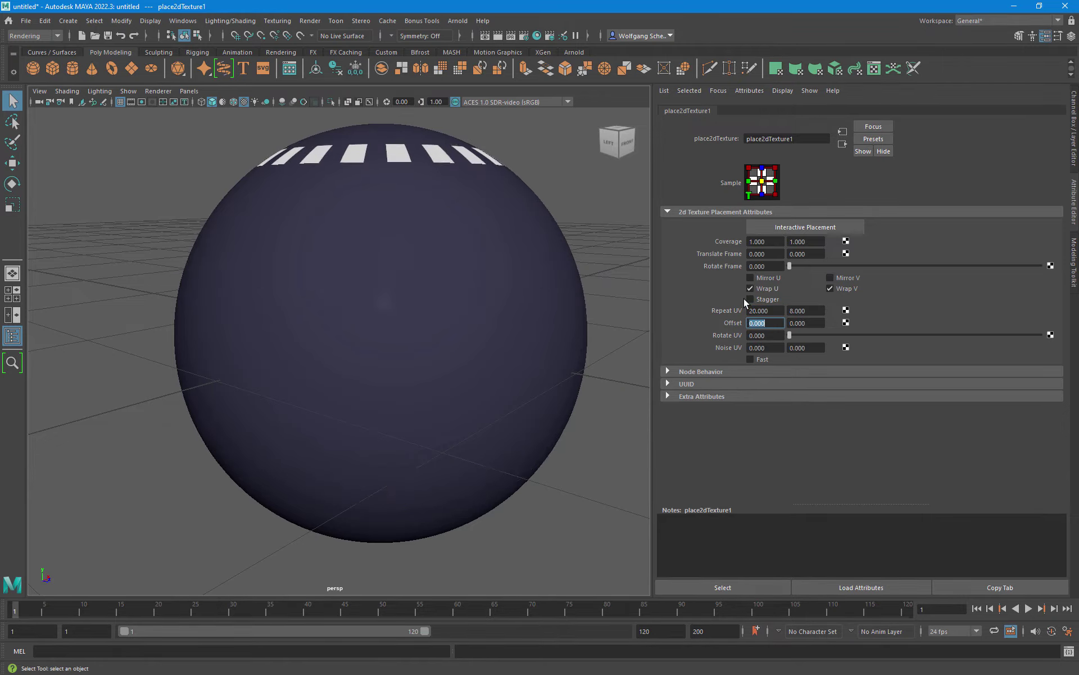
{"action": "left_click", "coordinate": [804, 310]}
{"action": "type", "text": "16"}
{"action": "key", "text": "Tab"}
Step: Raise the horizontal repeat to 30 and tilt the view to check the windows
{"action": "left_click", "coordinate": [769, 309]}
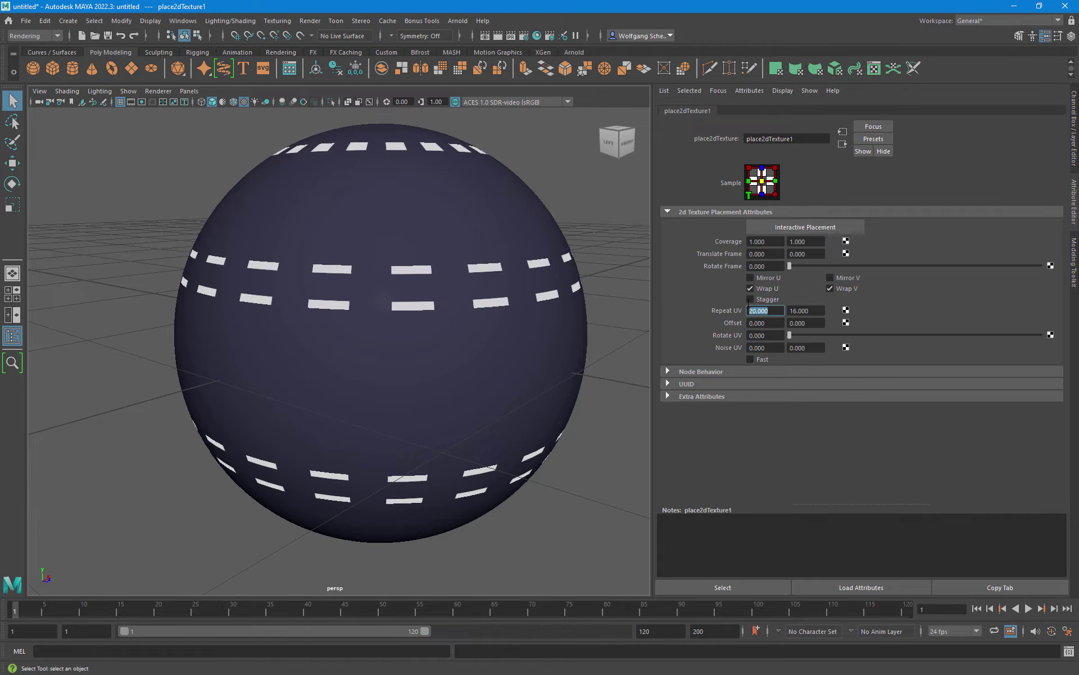
{"action": "type", "text": "30"}
{"action": "key", "text": "Return"}
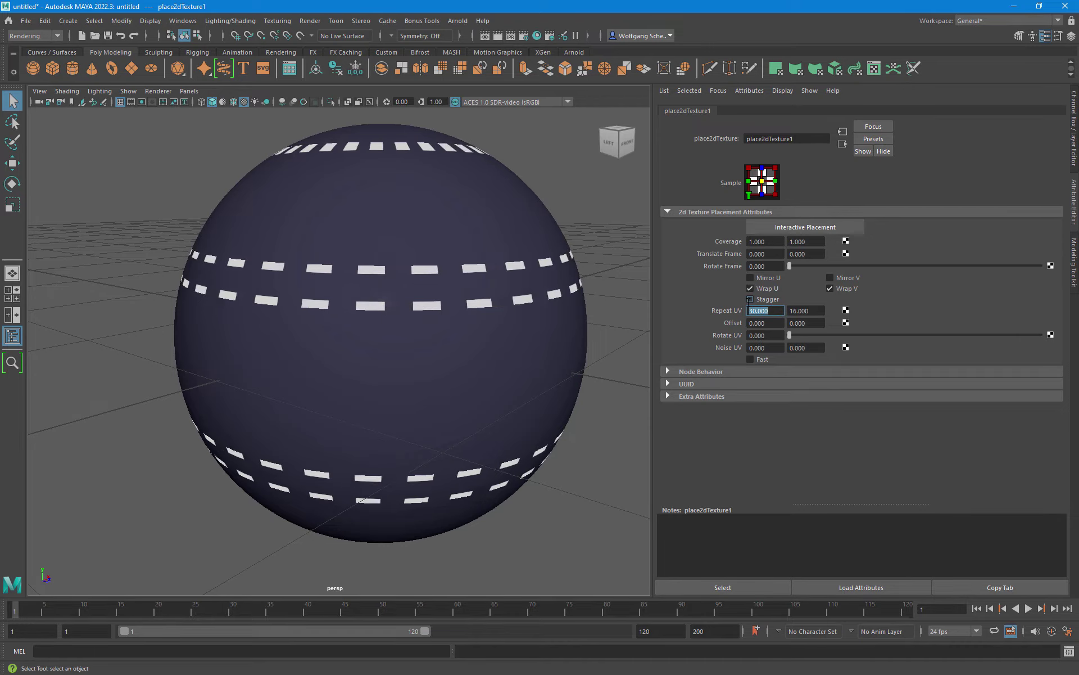
{"action": "mouse_move", "coordinate": [506, 382]}
{"action": "left_mouse_down", "text": "alt"}
{"action": "mouse_move", "coordinate": [518, 405]}
{"action": "mouse_move", "coordinate": [518, 321]}
{"action": "mouse_move", "coordinate": [538, 390]}
{"action": "mouse_move", "coordinate": [530, 450]}
{"action": "mouse_move", "coordinate": [478, 388]}
{"action": "mouse_move", "coordinate": [448, 424]}
{"action": "mouse_move", "coordinate": [416, 400]}
{"action": "mouse_move", "coordinate": [443, 400]}
{"action": "mouse_move", "coordinate": [329, 382]}
{"action": "mouse_move", "coordinate": [260, 398]}
{"action": "mouse_move", "coordinate": [262, 443]}
{"action": "mouse_move", "coordinate": [359, 429]}
{"action": "mouse_move", "coordinate": [397, 399]}
{"action": "left_mouse_up", "text": "alt"}
Step: Set place2dTexture1 Repeat UV U to 300, and try Repeat V at 32 then 48
{"action": "left_click_drag", "start_coordinate": [397, 397], "coordinate": [678, 404], "text": "alt"}
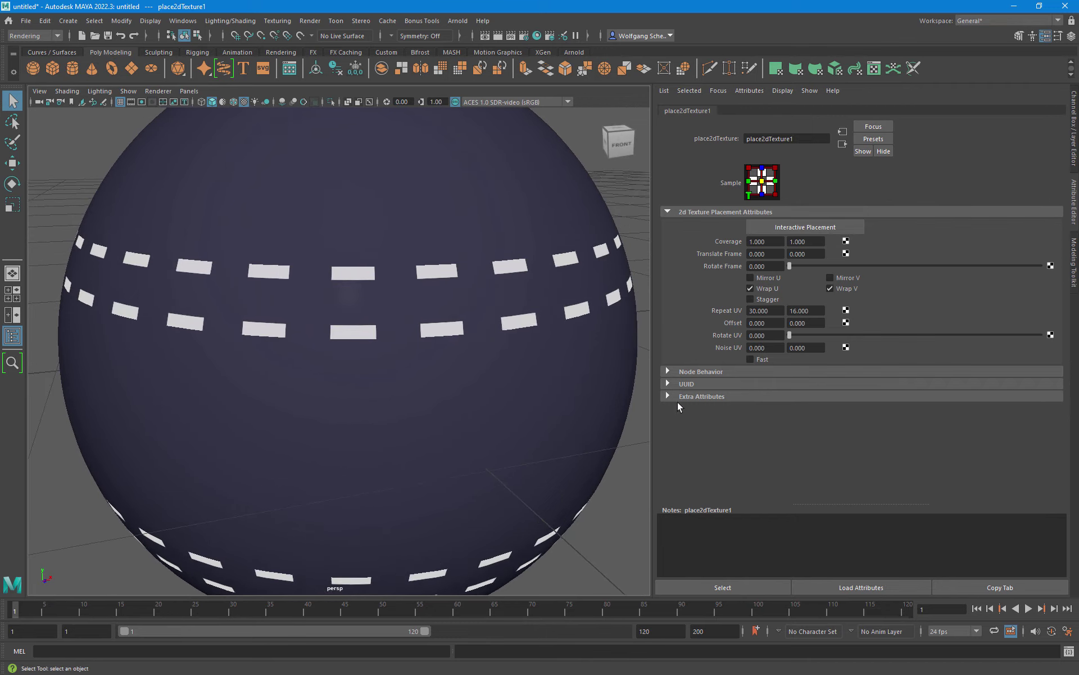
{"action": "left_click_drag", "start_coordinate": [766, 313], "coordinate": [742, 309]}
{"action": "type", "text": "300"}
{"action": "key", "text": "Tab"}
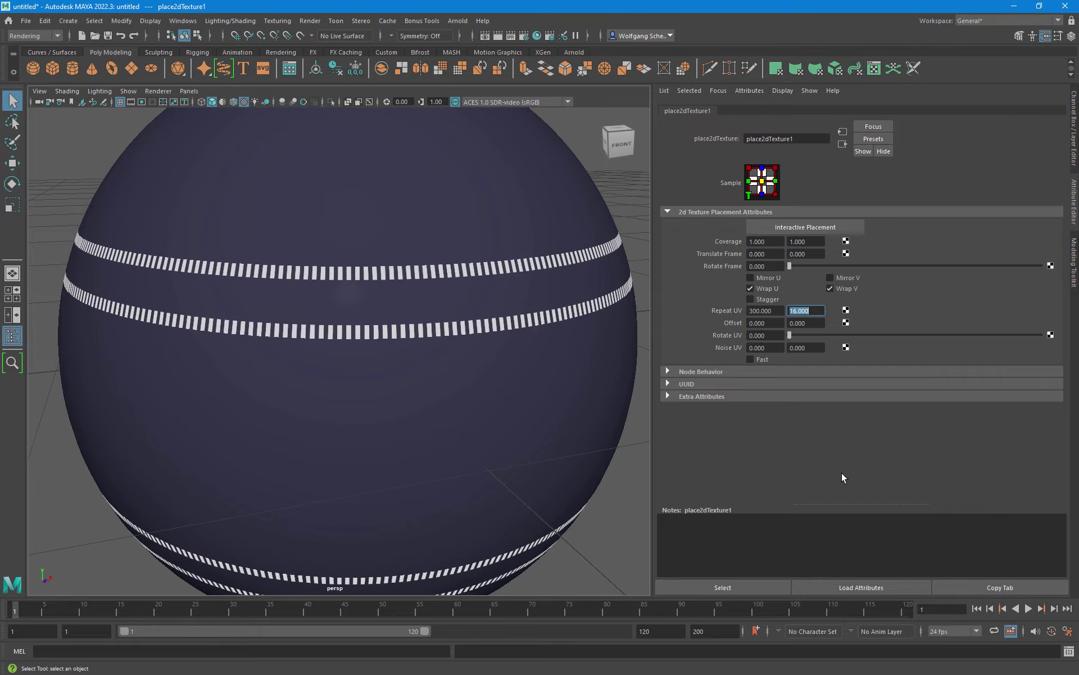
{"action": "type", "text": "32"}
{"action": "key", "text": "Return"}
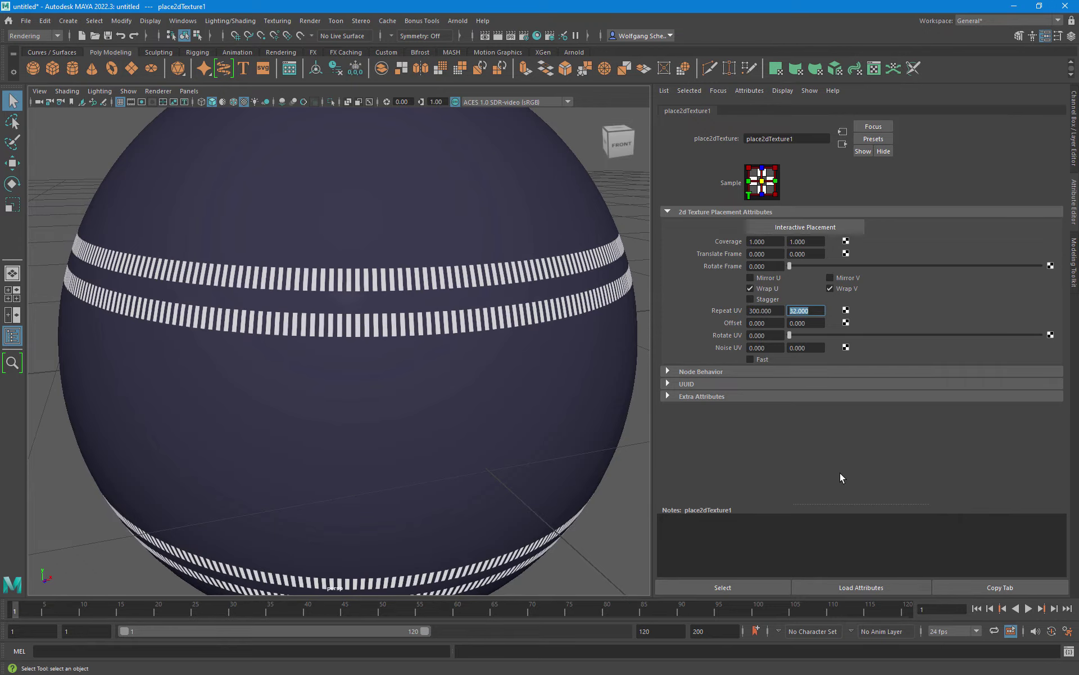
{"action": "type", "text": "48"}
{"action": "key", "text": "Return"}
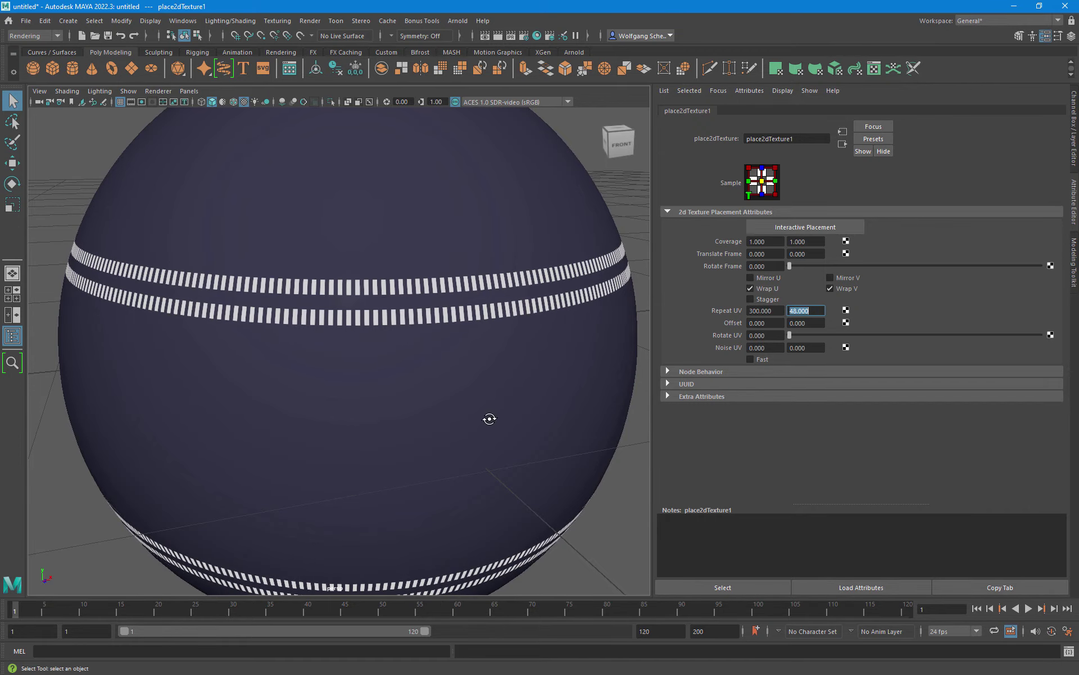
Step: Raise Repeat UV V to 68 and dolly around the sphere to inspect the thin white ticks
{"action": "mouse_move", "coordinate": [489, 419]}
{"action": "left_mouse_down", "text": "alt"}
{"action": "mouse_move", "coordinate": [489, 436]}
{"action": "mouse_move", "coordinate": [489, 369]}
{"action": "mouse_move", "coordinate": [497, 424]}
{"action": "left_mouse_up", "text": "alt"}
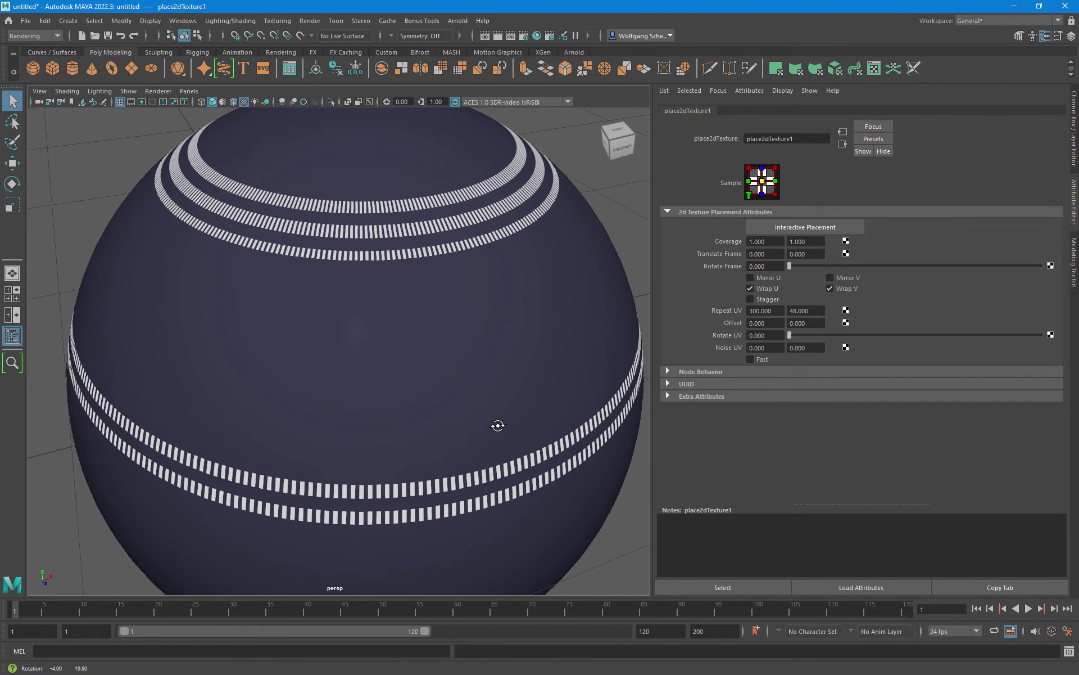
{"action": "left_click_drag", "start_coordinate": [601, 410], "coordinate": [568, 412], "text": "alt"}
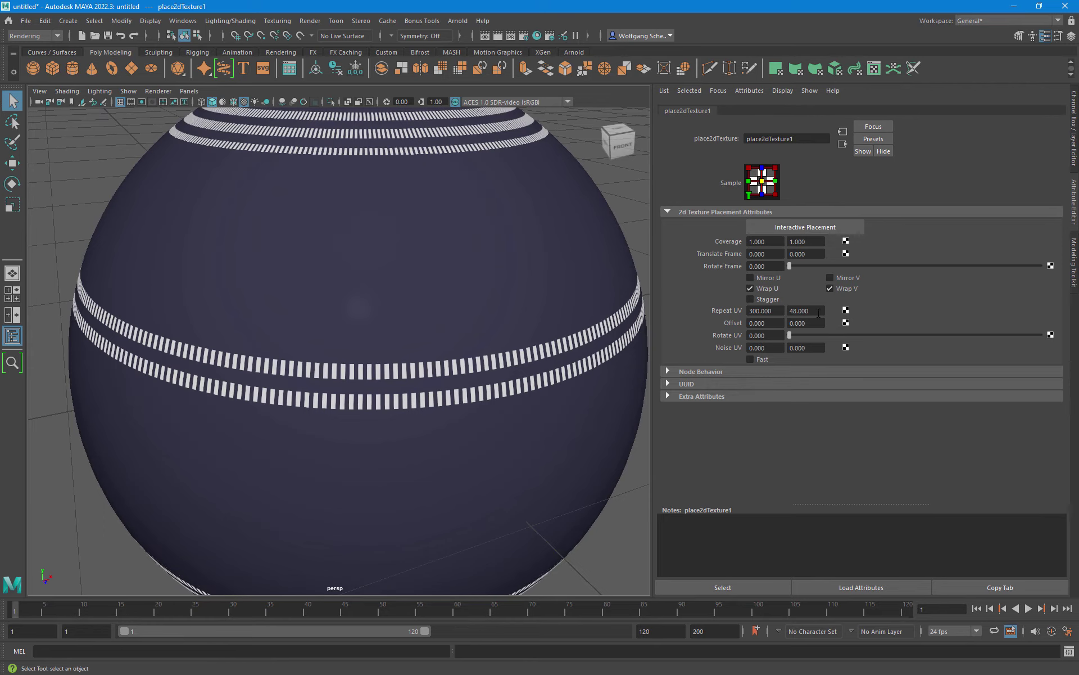
{"action": "left_click", "coordinate": [818, 313]}
{"action": "type", "text": "68"}
{"action": "key", "text": "Return"}
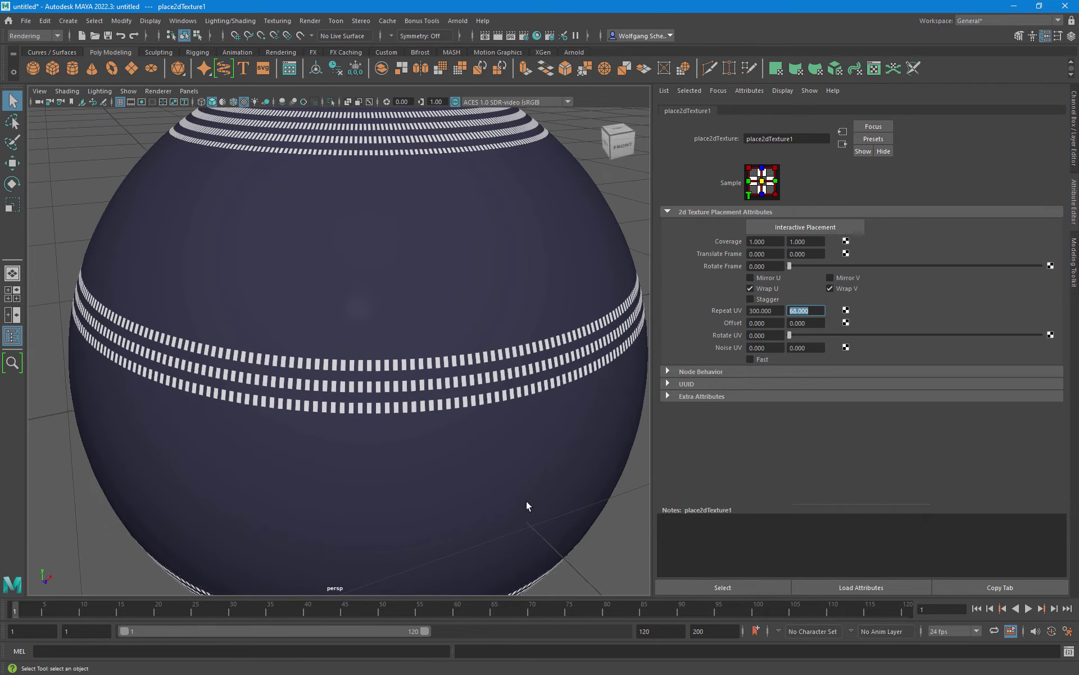
{"action": "mouse_move", "coordinate": [526, 500]}
{"action": "right_mouse_down", "text": "alt"}
{"action": "mouse_move", "coordinate": [403, 414]}
{"action": "mouse_move", "coordinate": [430, 363]}
{"action": "mouse_move", "coordinate": [236, 373]}
{"action": "right_mouse_up", "text": "alt"}
{"action": "mouse_move", "coordinate": [236, 373]}
{"action": "left_mouse_down", "text": "alt"}
{"action": "mouse_move", "coordinate": [306, 410]}
{"action": "mouse_move", "coordinate": [294, 352]}
{"action": "mouse_move", "coordinate": [294, 363]}
{"action": "left_mouse_up", "text": "alt"}
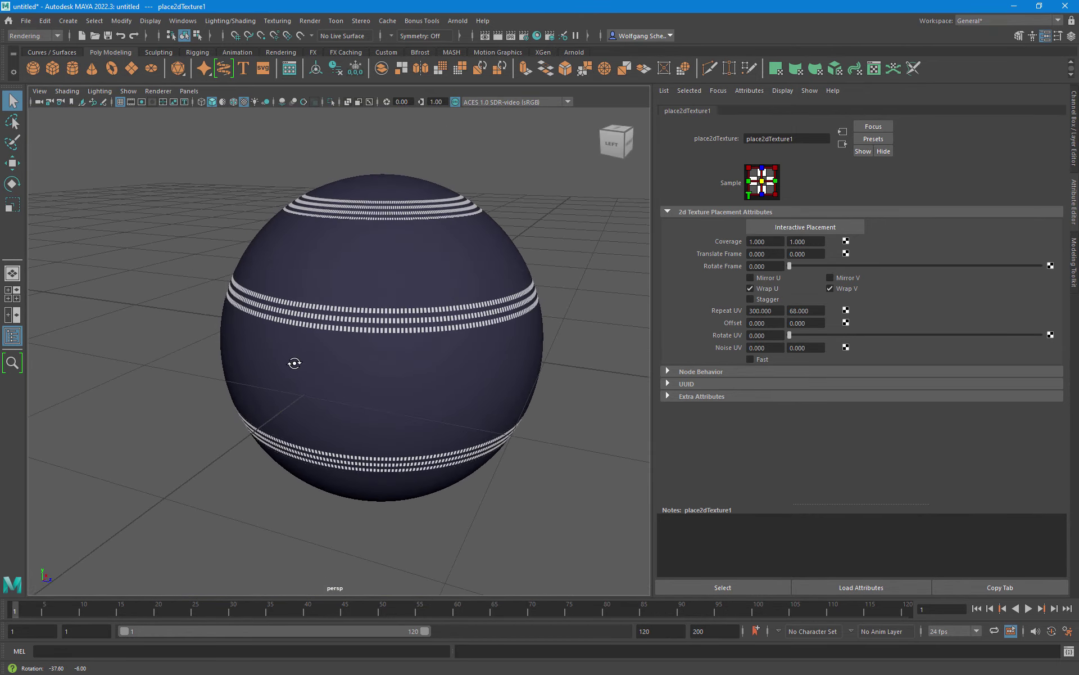
{"action": "mouse_move", "coordinate": [294, 362]}
{"action": "right_mouse_down", "text": "alt"}
{"action": "mouse_move", "coordinate": [436, 354]}
{"action": "mouse_move", "coordinate": [335, 355]}
{"action": "right_mouse_up", "text": "alt"}
{"action": "left_click_drag", "start_coordinate": [335, 354], "coordinate": [340, 353], "text": "alt"}
{"action": "right_click_drag", "start_coordinate": [340, 353], "coordinate": [347, 352], "text": "alt"}
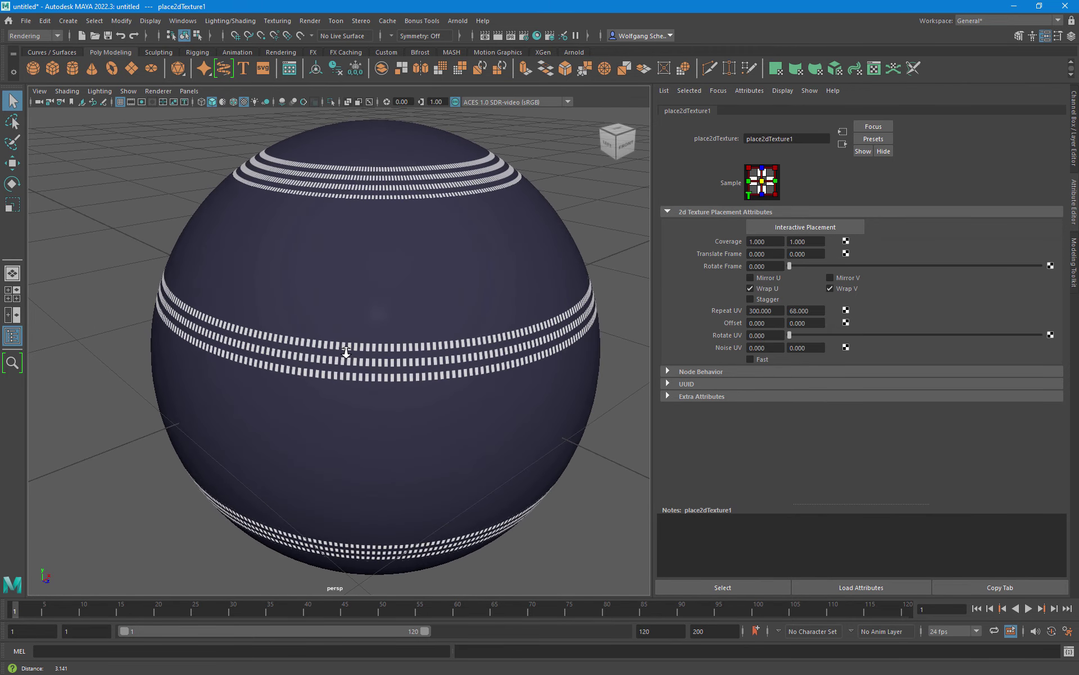
Step: Raise Repeat UV U to 3000 and move in close on the stripes
{"action": "left_click", "coordinate": [752, 312]}
{"action": "type", "text": "0"}
{"action": "key", "text": "Tab"}
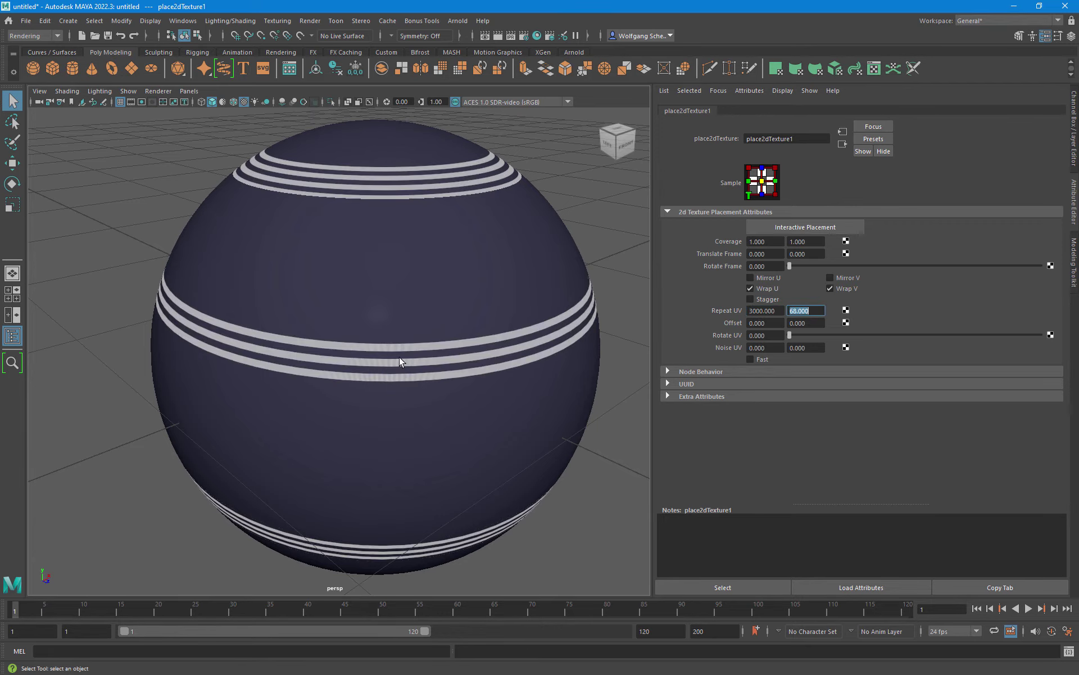
{"action": "mouse_move", "coordinate": [399, 357]}
{"action": "right_mouse_down", "text": "alt"}
{"action": "mouse_move", "coordinate": [562, 365]}
{"action": "mouse_move", "coordinate": [441, 378]}
{"action": "right_mouse_up", "text": "alt"}
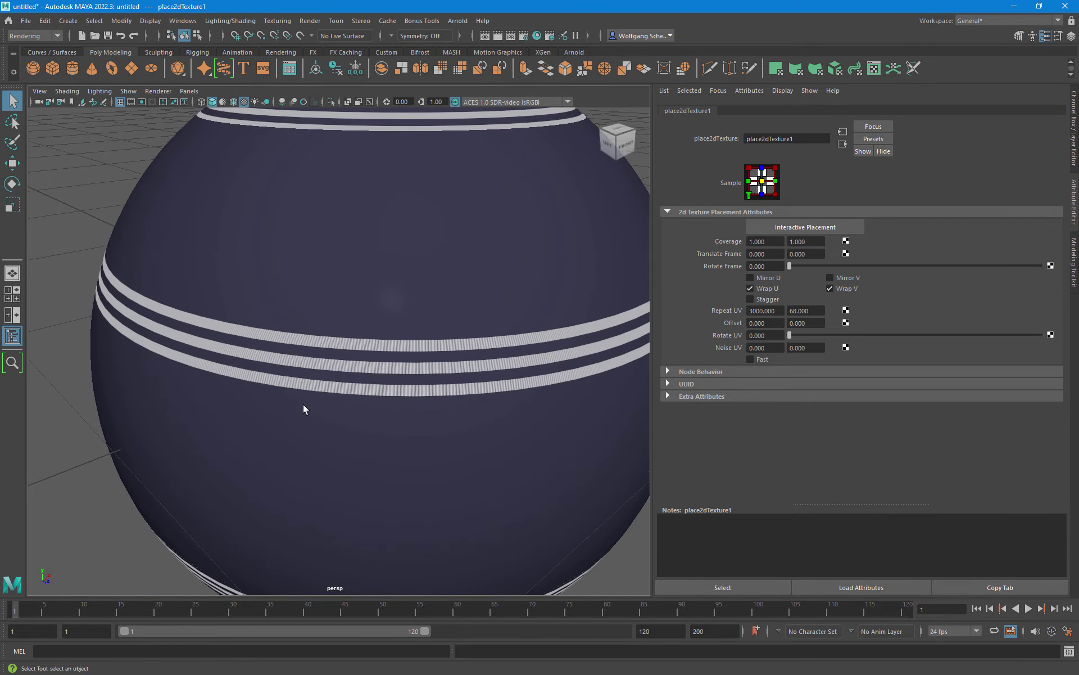
{"action": "mouse_move", "coordinate": [303, 405]}
{"action": "right_mouse_down", "text": "alt"}
{"action": "mouse_move", "coordinate": [473, 412]}
{"action": "mouse_move", "coordinate": [279, 412]}
{"action": "right_mouse_up", "text": "alt"}
Step: Lower Repeat UV U to 1500 and set Repeat UV V to 200
{"action": "left_click", "coordinate": [780, 311]}
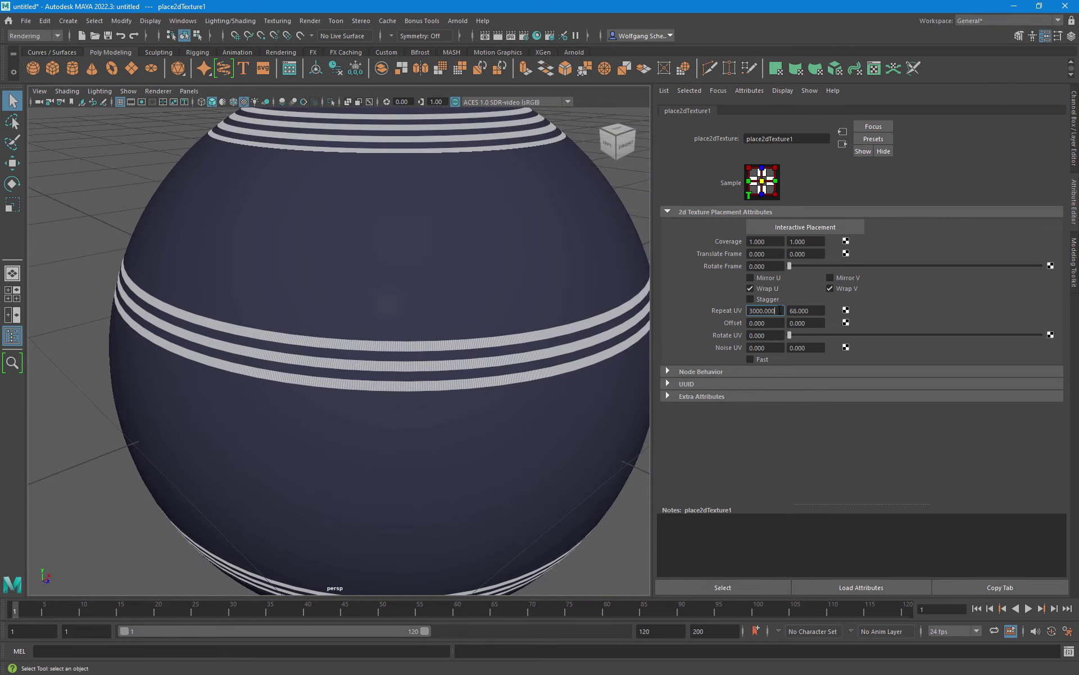
{"action": "double_click", "coordinate": [779, 310]}
{"action": "type", "text": "1500"}
{"action": "key", "text": "Return"}
{"action": "mouse_move", "coordinate": [196, 305]}
{"action": "right_mouse_down", "text": "alt"}
{"action": "mouse_move", "coordinate": [306, 405]}
{"action": "mouse_move", "coordinate": [344, 398]}
{"action": "mouse_move", "coordinate": [312, 398]}
{"action": "right_mouse_up", "text": "alt"}
{"action": "double_click", "coordinate": [821, 311]}
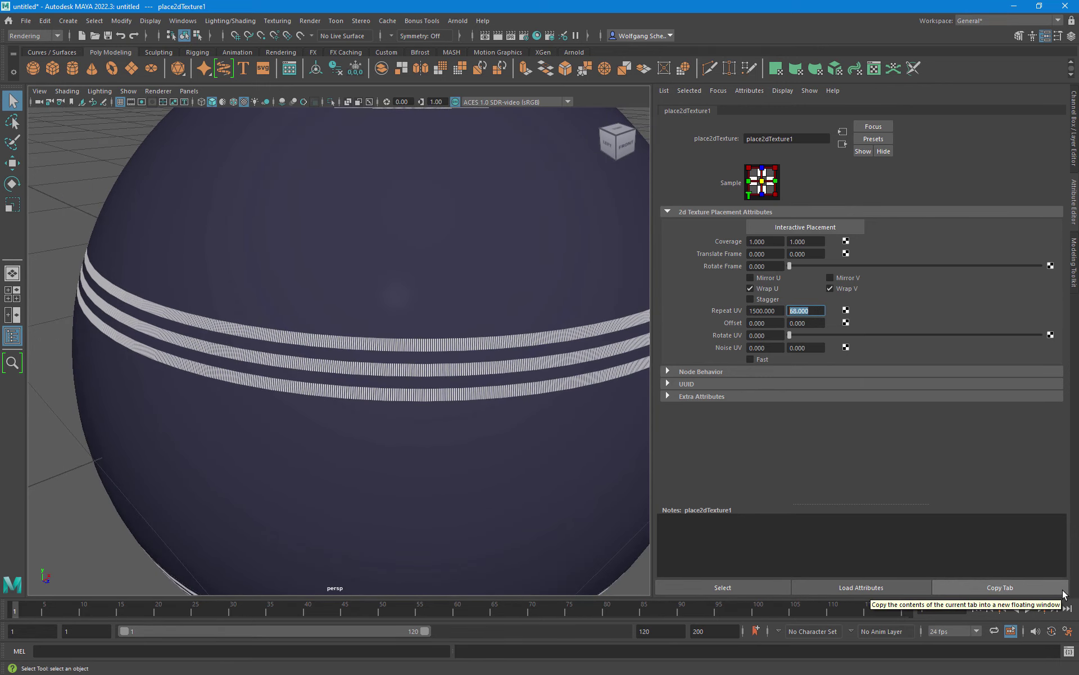
{"action": "type", "text": "2"}
{"action": "type", "text": "00"}
{"action": "key", "text": "Return"}
Step: Set Repeat UV U to 900 in place2dTexture1
{"action": "scroll", "coordinate": [418, 361], "scroll_direction": "up", "scroll_amount": 2}
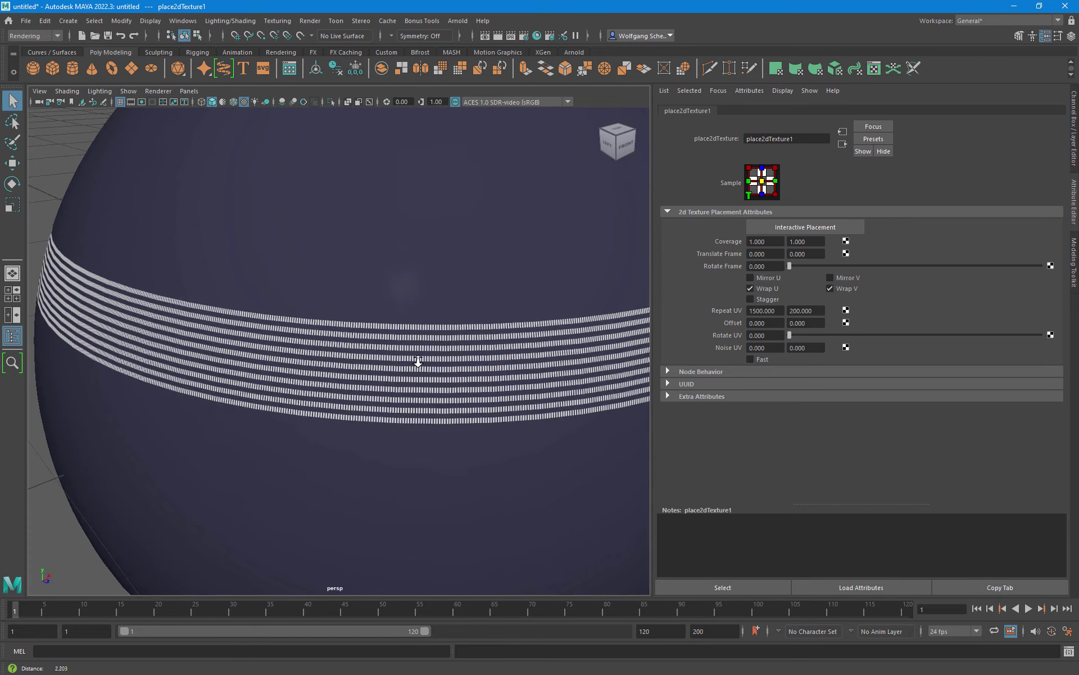
{"action": "scroll", "coordinate": [418, 361], "scroll_direction": "up", "scroll_amount": 2}
{"action": "scroll", "coordinate": [418, 361], "scroll_direction": "up", "scroll_amount": 2}
{"action": "scroll", "coordinate": [418, 361], "scroll_direction": "up", "scroll_amount": 2}
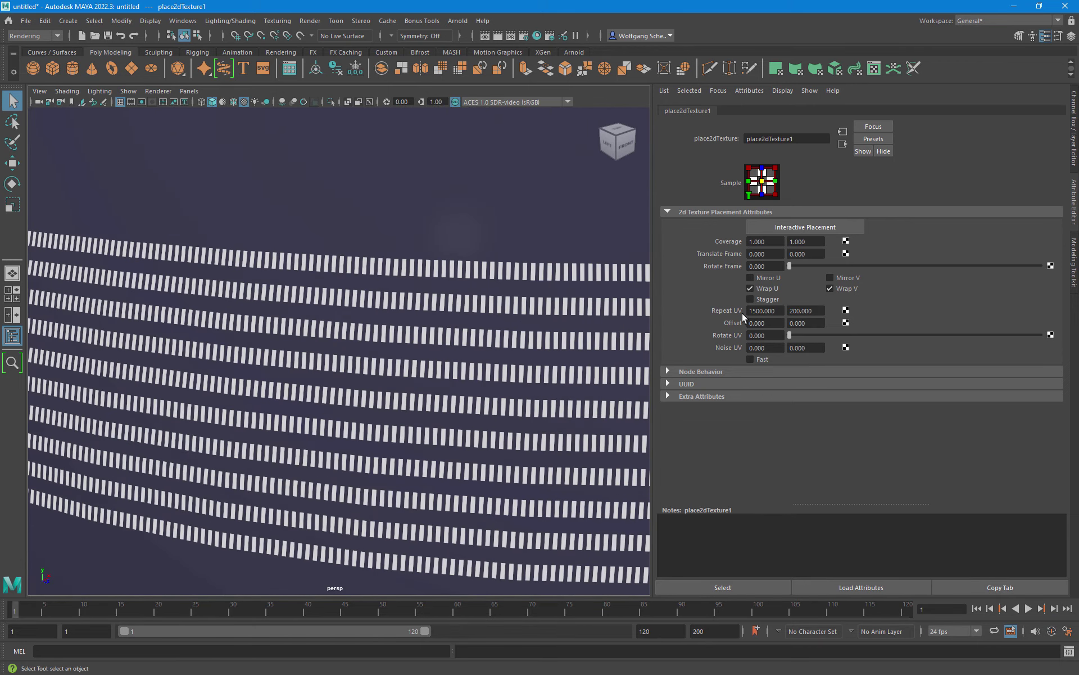
{"action": "left_click", "coordinate": [784, 310]}
{"action": "type", "text": "900"}
{"action": "key", "text": "Return"}
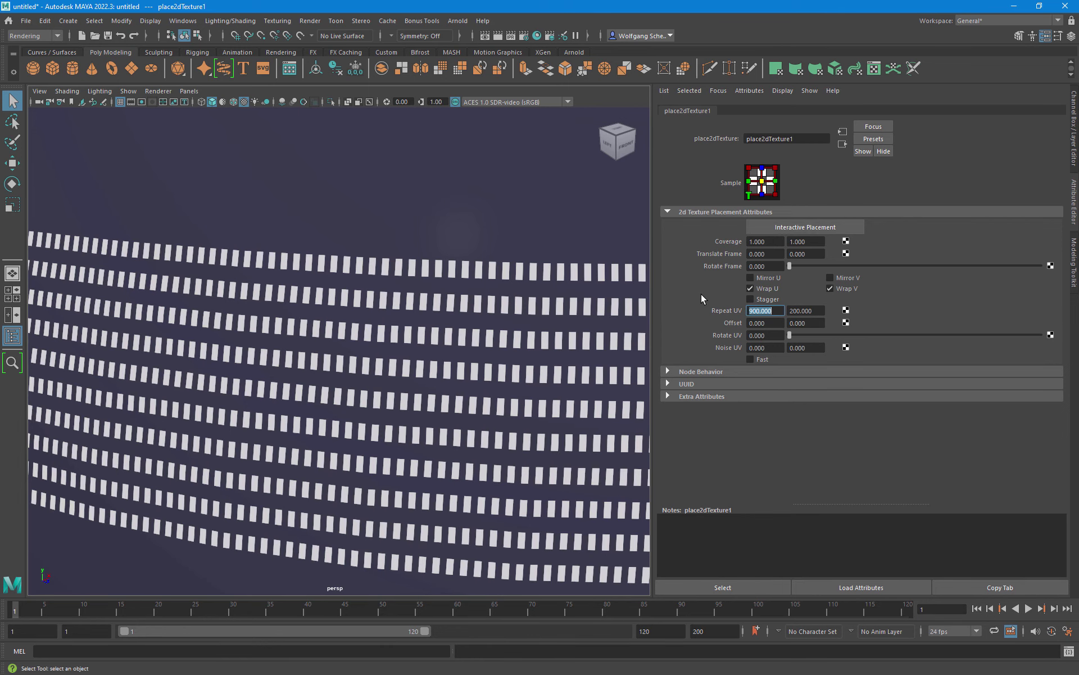
Step: Try Repeat UV V values 150 and 30, then settle on 300
{"action": "left_click", "coordinate": [810, 310]}
{"action": "type", "text": "150"}
{"action": "key", "text": "Return"}
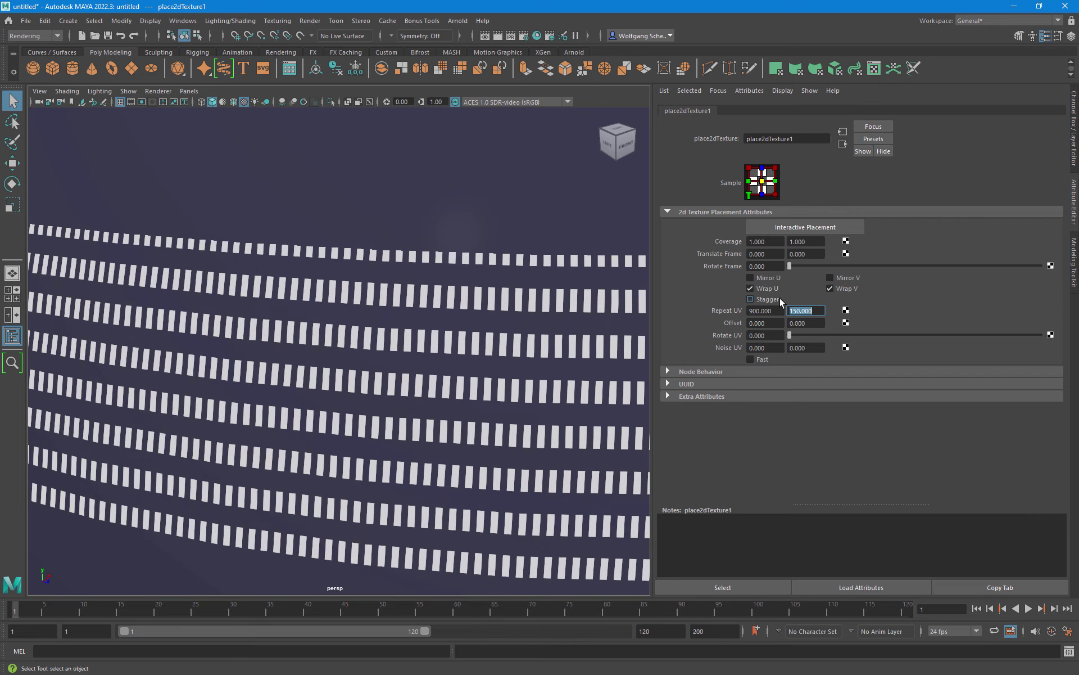
{"action": "type", "text": "30"}
{"action": "key", "text": "Return"}
{"action": "type", "text": "3"}
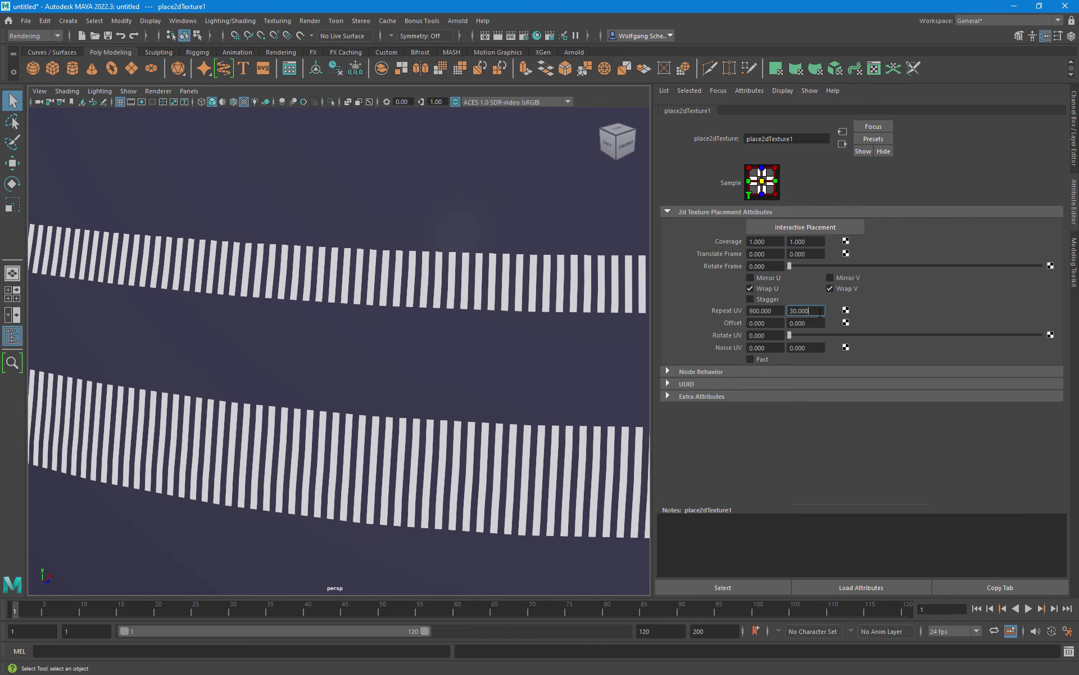
{"action": "type", "text": "00"}
{"action": "key", "text": "Return"}
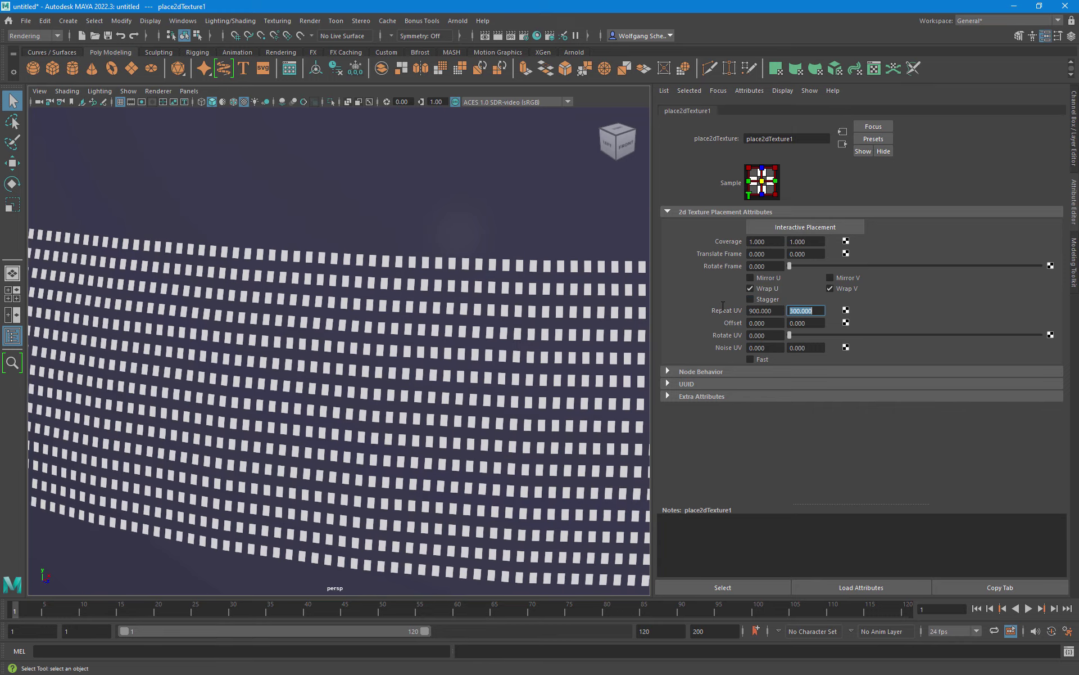
{"action": "scroll", "coordinate": [252, 378], "scroll_direction": "down", "scroll_amount": 10}
{"action": "scroll", "coordinate": [377, 367], "scroll_direction": "up", "scroll_amount": 10}
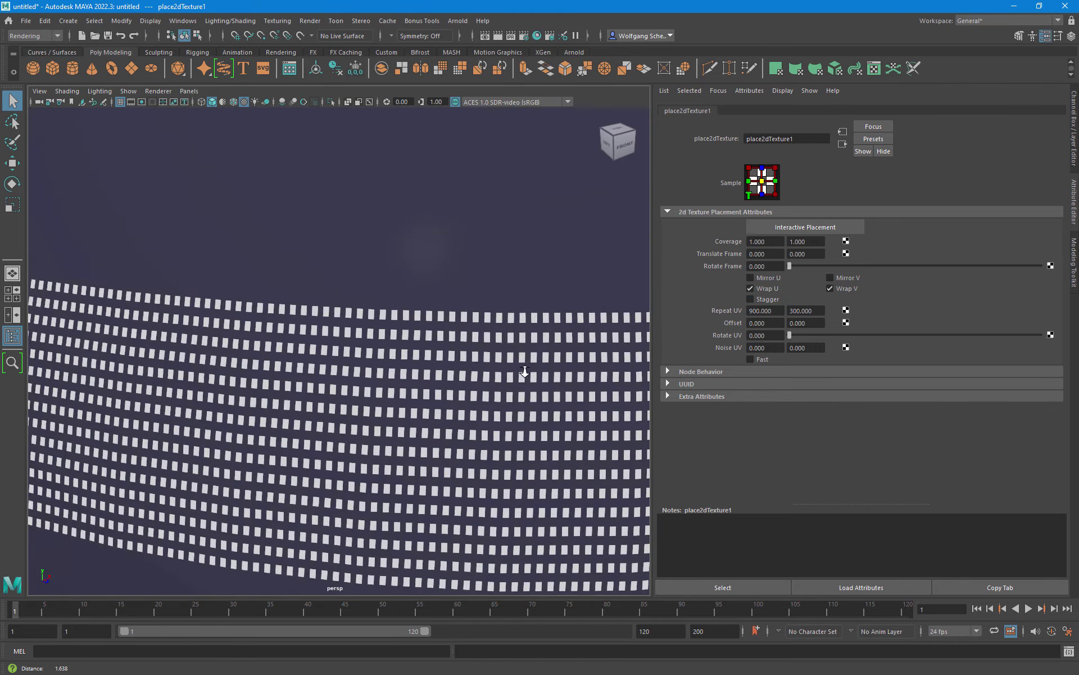
{"action": "scroll", "coordinate": [451, 368], "scroll_direction": "down", "scroll_amount": 8}
{"action": "scroll", "coordinate": [410, 356], "scroll_direction": "down", "scroll_amount": 2}
{"action": "scroll", "coordinate": [366, 318], "scroll_direction": "up", "scroll_amount": 2}
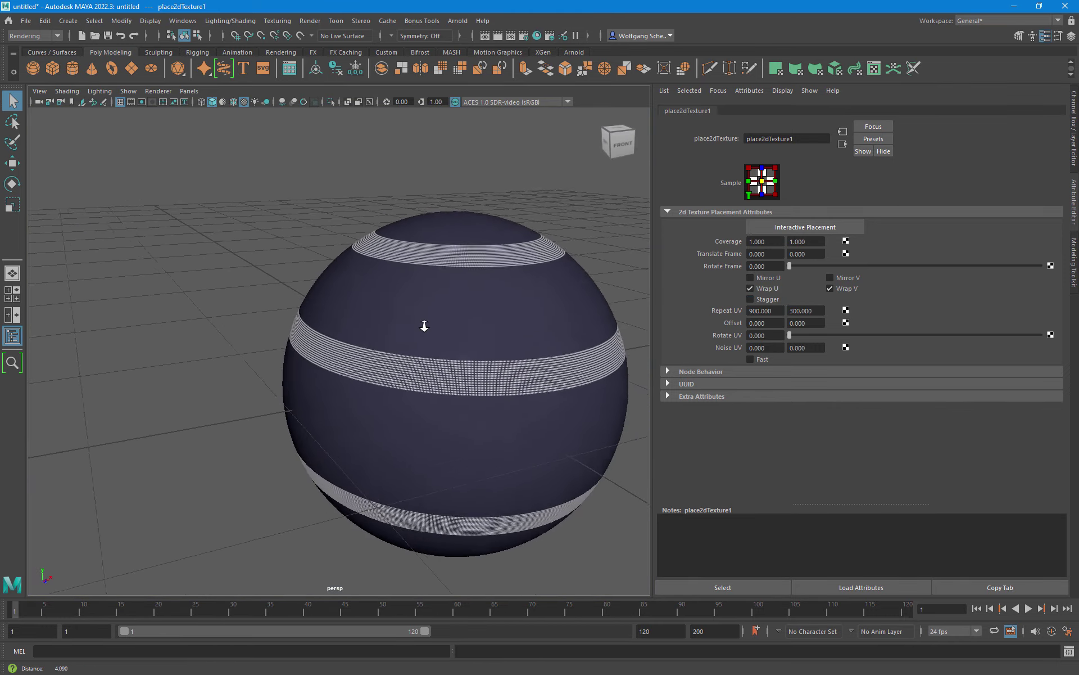
{"action": "scroll", "coordinate": [424, 320], "scroll_direction": "up", "scroll_amount": 8}
{"action": "scroll", "coordinate": [373, 338], "scroll_direction": "down", "scroll_amount": 1}
{"action": "scroll", "coordinate": [402, 345], "scroll_direction": "up", "scroll_amount": 1}
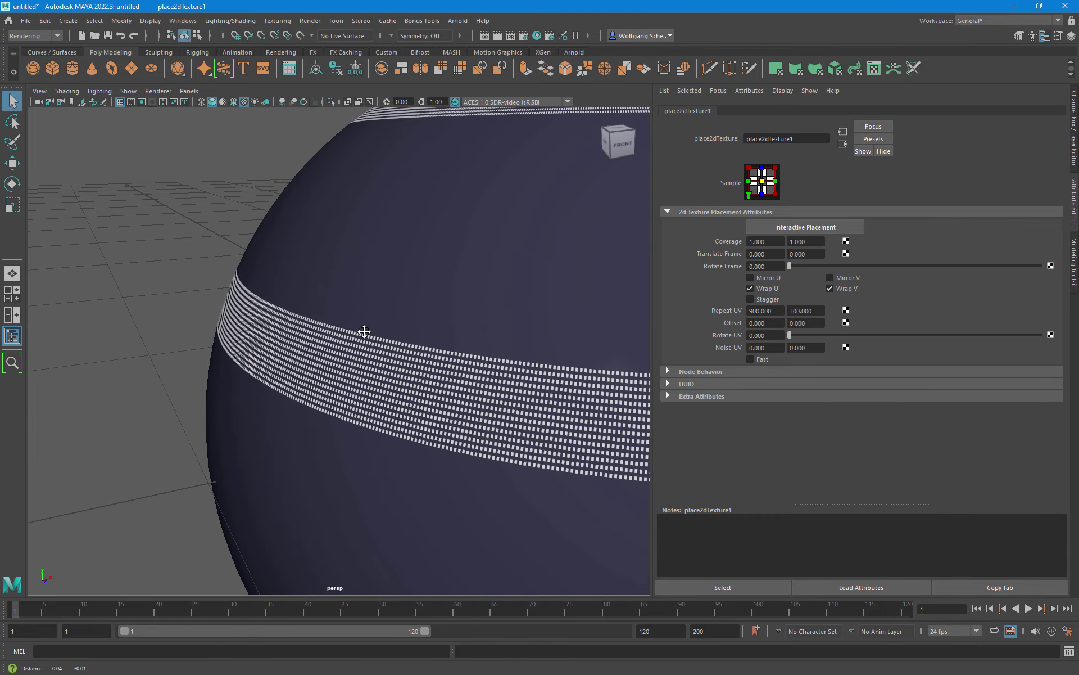
{"action": "scroll", "coordinate": [364, 330], "scroll_direction": "up", "scroll_amount": 3}
{"action": "scroll", "coordinate": [322, 313], "scroll_direction": "up", "scroll_amount": 1}
{"action": "scroll", "coordinate": [349, 305], "scroll_direction": "up", "scroll_amount": 2}
{"action": "scroll", "coordinate": [378, 316], "scroll_direction": "up", "scroll_amount": 1}
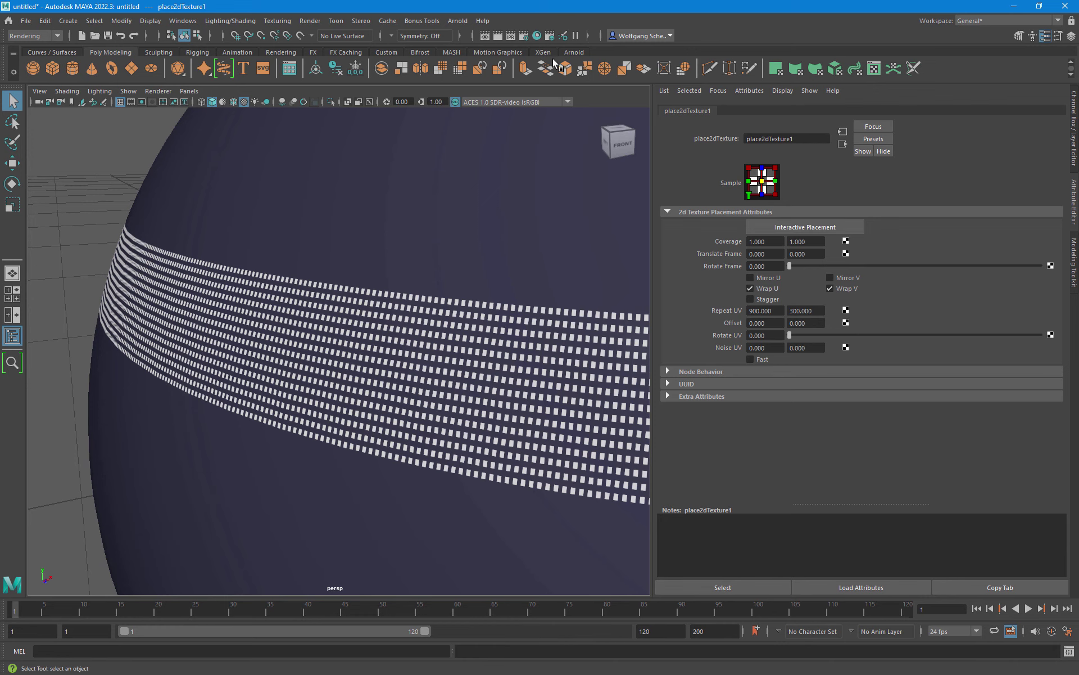
{"action": "scroll", "coordinate": [505, 349], "scroll_direction": "down", "scroll_amount": 3}
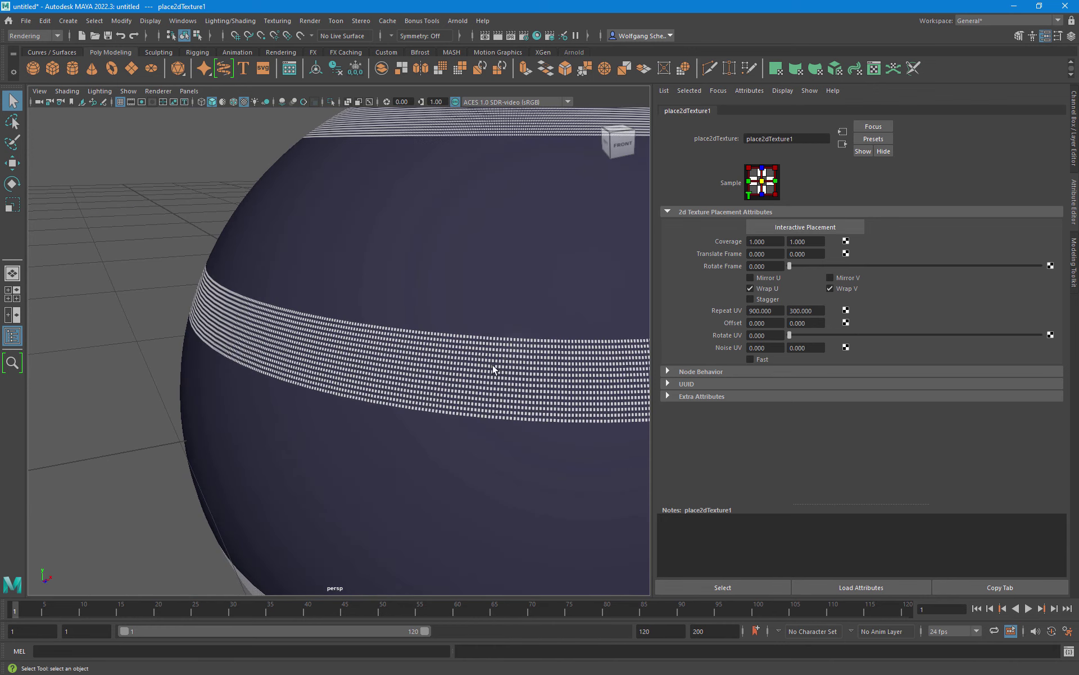
{"action": "mouse_move", "coordinate": [492, 364]}
{"action": "left_mouse_down", "text": "alt"}
{"action": "mouse_move", "coordinate": [413, 469]}
{"action": "mouse_move", "coordinate": [451, 498]}
{"action": "mouse_move", "coordinate": [453, 515]}
{"action": "mouse_move", "coordinate": [445, 433]}
{"action": "mouse_move", "coordinate": [402, 436]}
{"action": "left_mouse_up", "text": "alt"}
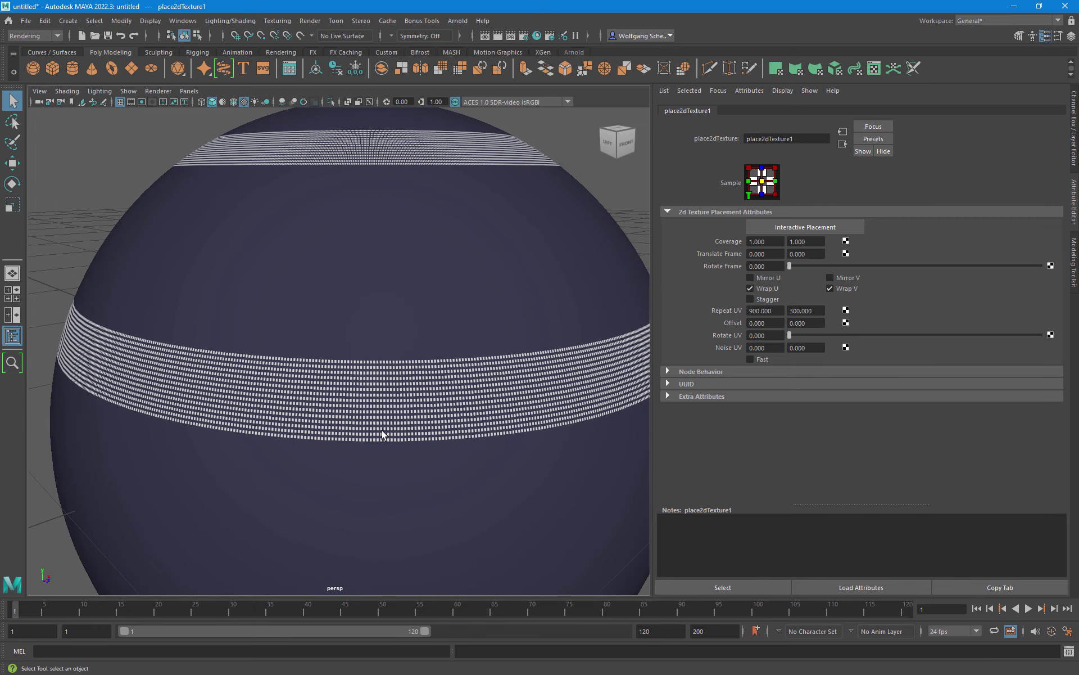